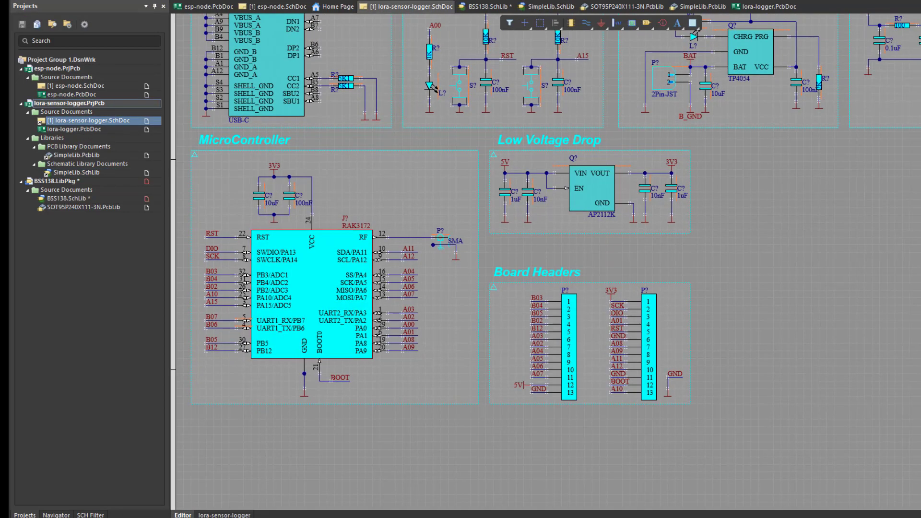
# - Place a component from the SimpleLib.SchLib library on the empty area of the lora-sensor-logger schematic
pyautogui.click(883, 39)
pyautogui.click(811, 67)
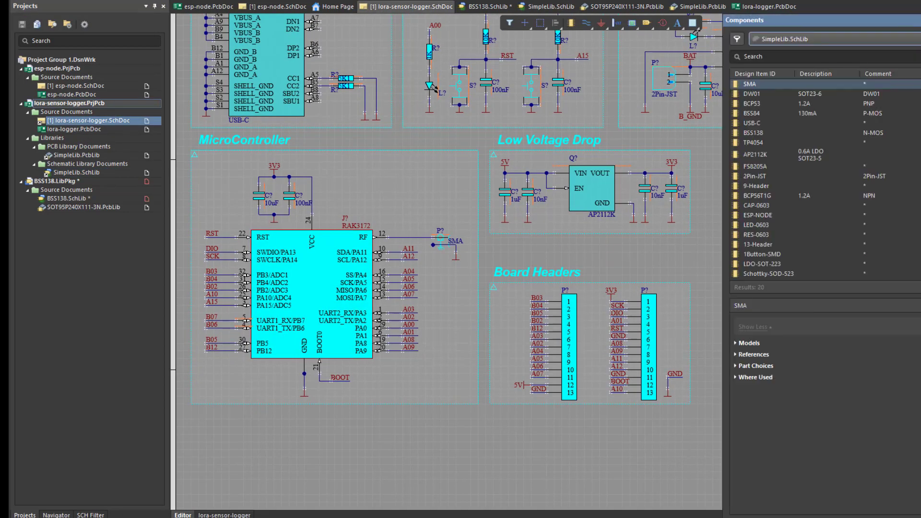
pyautogui.moveTo(762, 216); pyautogui.dragTo(637, 497)
pyautogui.moveTo(667, 333); pyautogui.dragTo(586, 206, button='right')
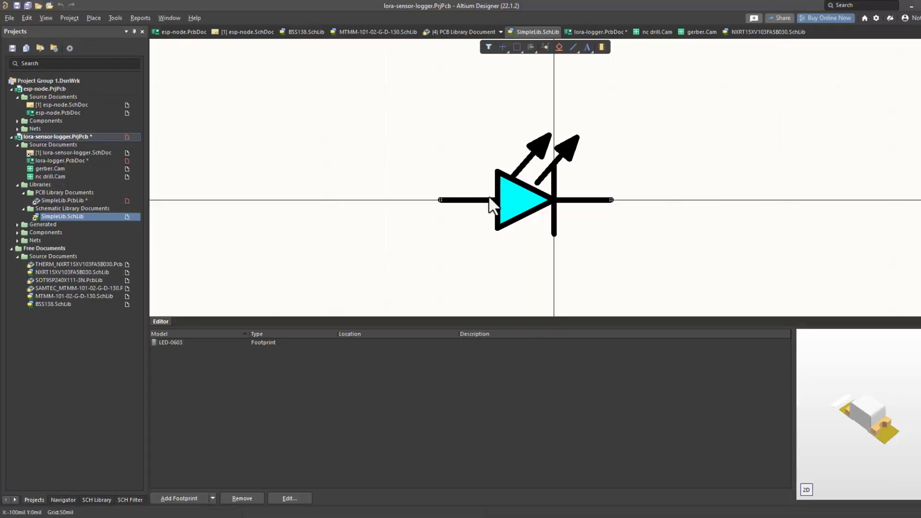
pyautogui.click(102, 499)
pyautogui.moveTo(53, 213); pyautogui.dragTo(60, 163)
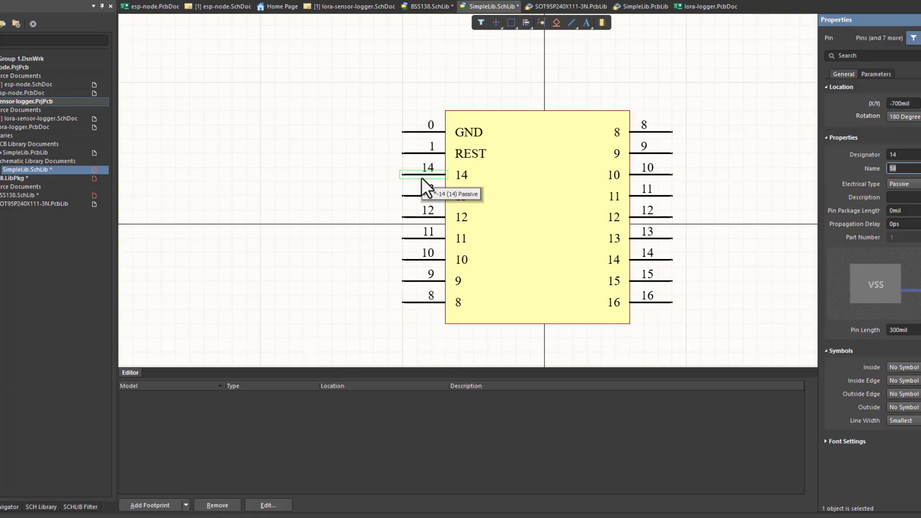
pyautogui.doubleClick(914, 154)
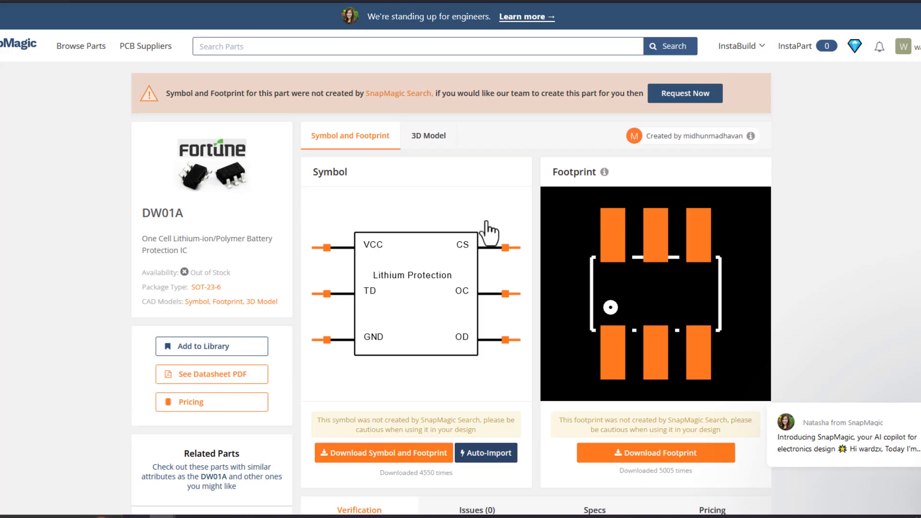
pyautogui.click(428, 136)
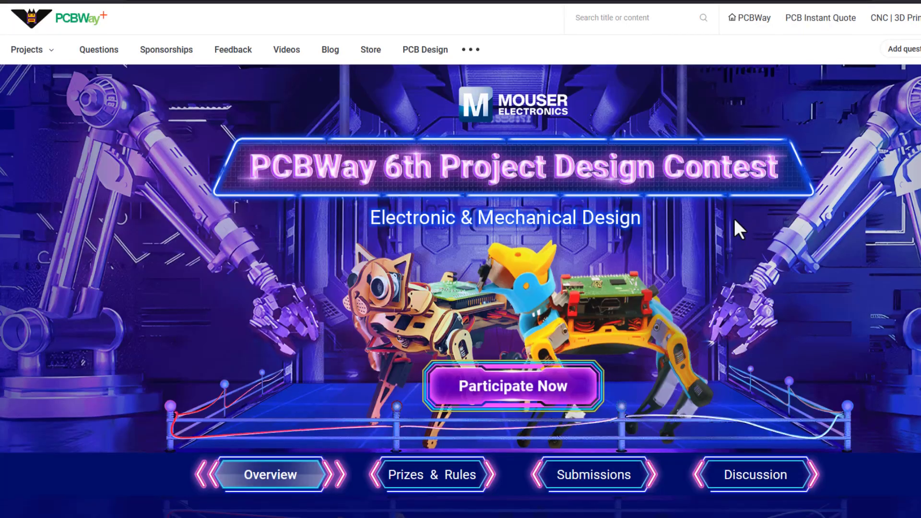
# - Read through the design contest page from its overview to the prizes and rules
pyautogui.scroll(-9, 735, 224)
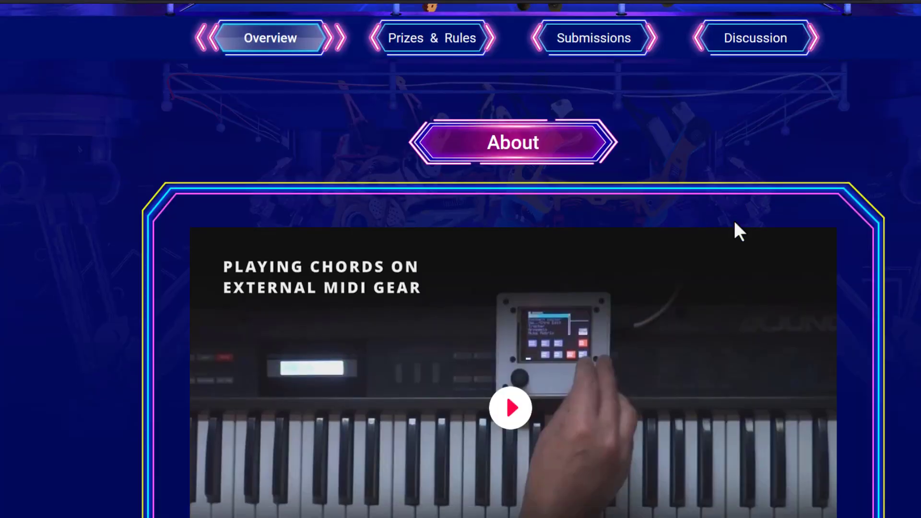
pyautogui.scroll(-20, 732, 221)
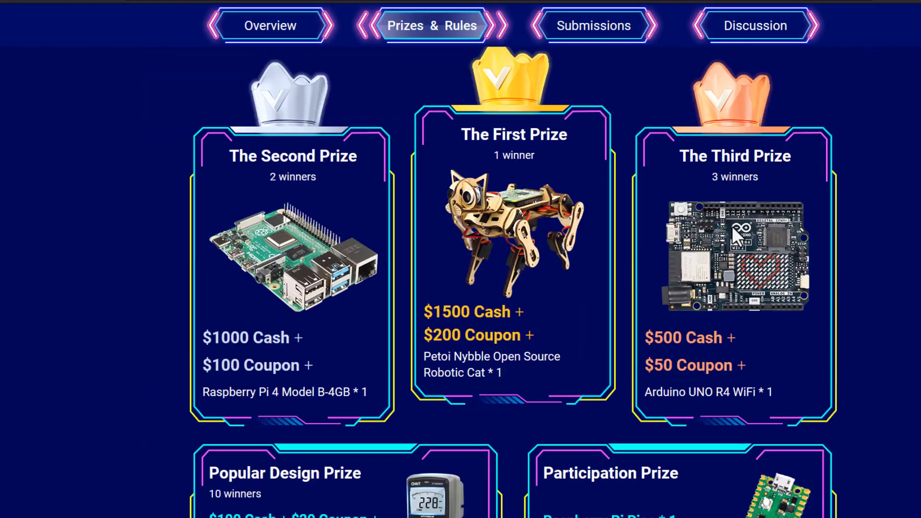
pyautogui.scroll(-4, 732, 226)
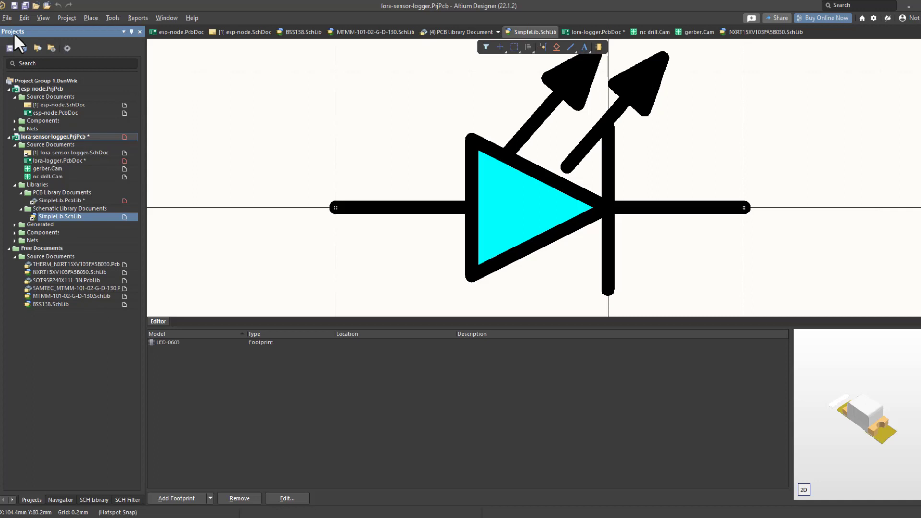
# - Show the document types available for creating a new library
pyautogui.click(3, 16)
pyautogui.moveTo(16, 29)
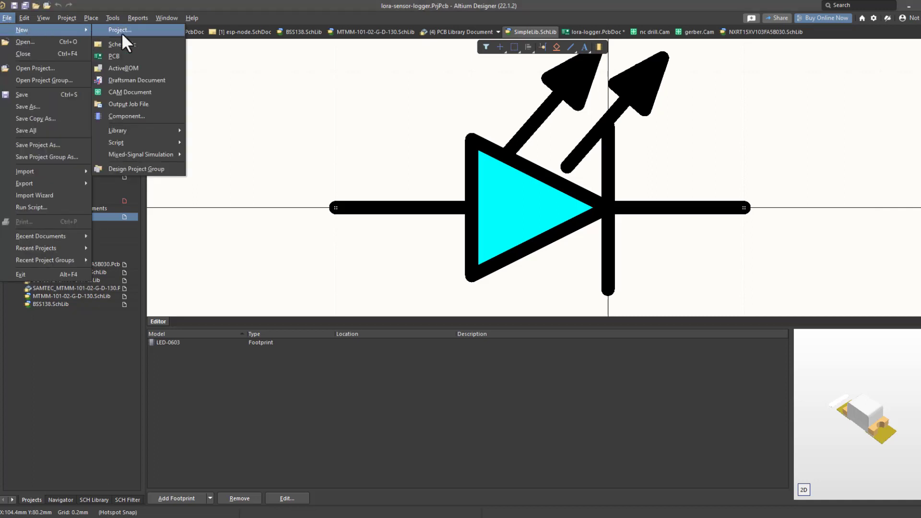
pyautogui.moveTo(144, 130)
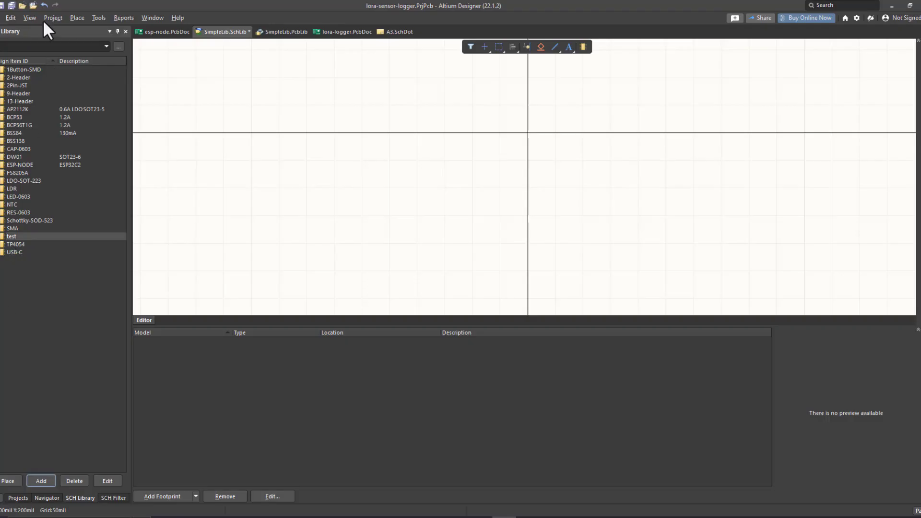
# - Draw a rectangle around the origin as the body of the test component's symbol
pyautogui.click(76, 18)
pyautogui.click(105, 100)
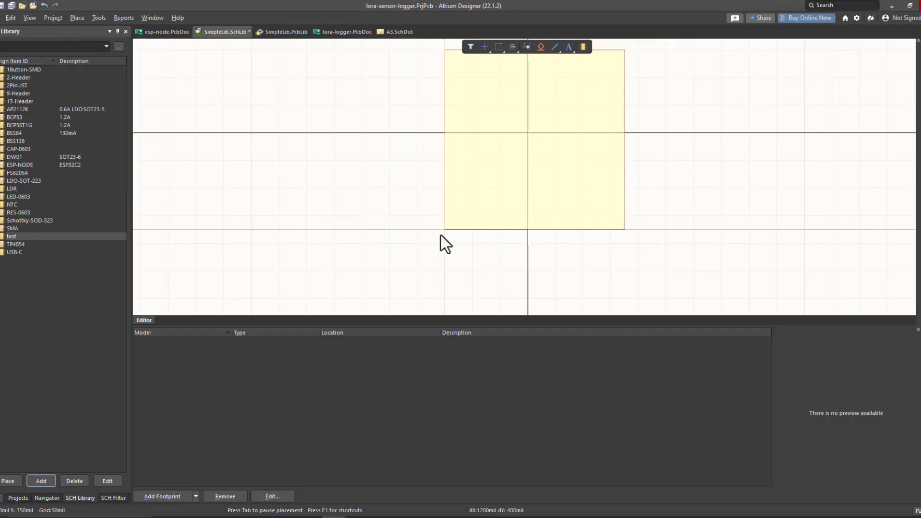
pyautogui.click(432, 242)
pyautogui.click(610, 78)
pyautogui.rightClick(611, 158)
# - Resize the rectangle to a low body about 500 mil wide, centred on the origin
pyautogui.click(597, 223)
pyautogui.moveTo(521, 243); pyautogui.dragTo(521, 160)
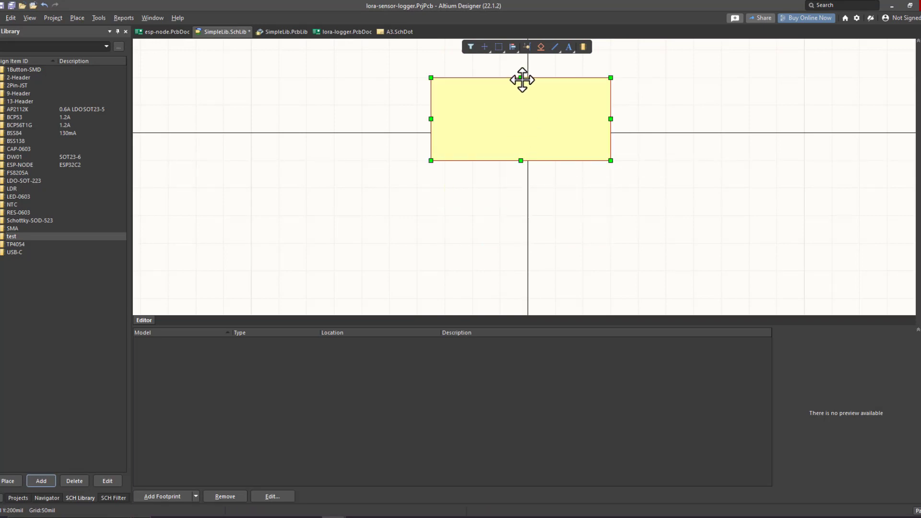
pyautogui.moveTo(522, 79); pyautogui.dragTo(522, 105)
pyautogui.moveTo(514, 134); pyautogui.dragTo(527, 134)
pyautogui.moveTo(599, 134)
pyautogui.mouseDown()
pyautogui.moveTo(585, 134)
pyautogui.moveTo(597, 135)
pyautogui.mouseUp()
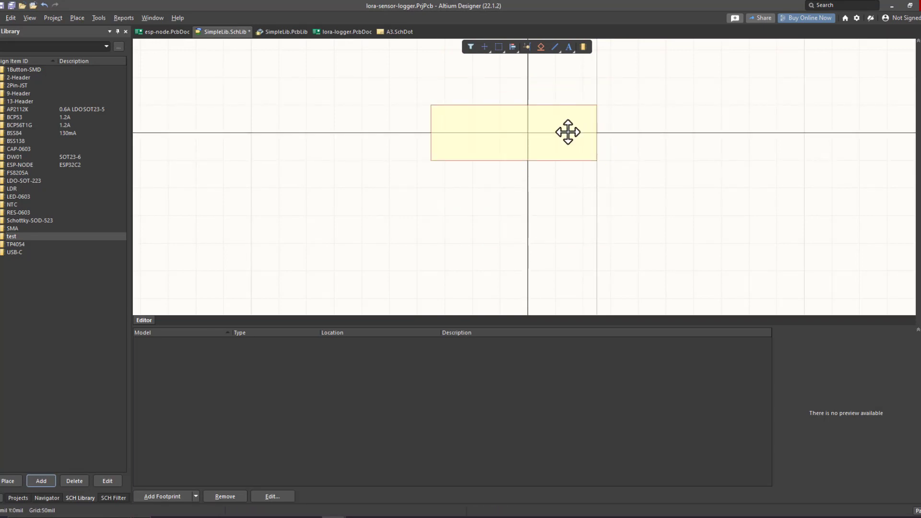
pyautogui.moveTo(430, 135); pyautogui.dragTo(463, 135)
# - Place two outward-facing pins on the horizontal axis, one on each side of the rectangle
pyautogui.press('p')
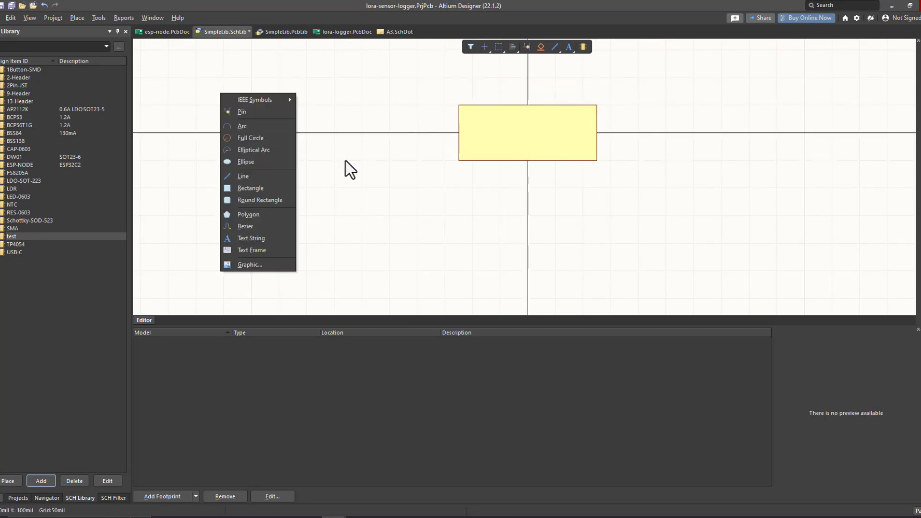
pyautogui.click(239, 115)
pyautogui.press('space')
pyautogui.click(375, 133)
pyautogui.press('space')
pyautogui.press('space')
pyautogui.click(680, 133)
pyautogui.rightClick(661, 171)
# - Name the left pin IN with designator 1 and the right pin OUT with designator 2
pyautogui.doubleClick(418, 132)
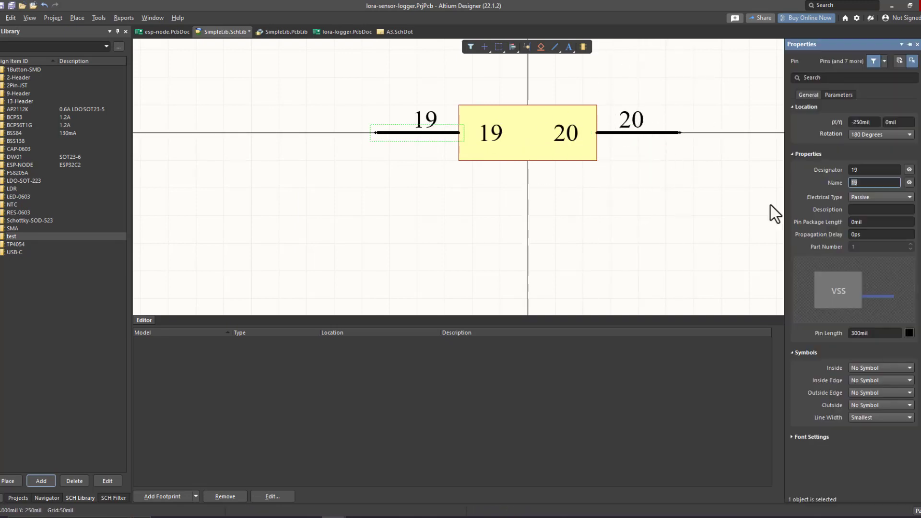
pyautogui.doubleClick(621, 131)
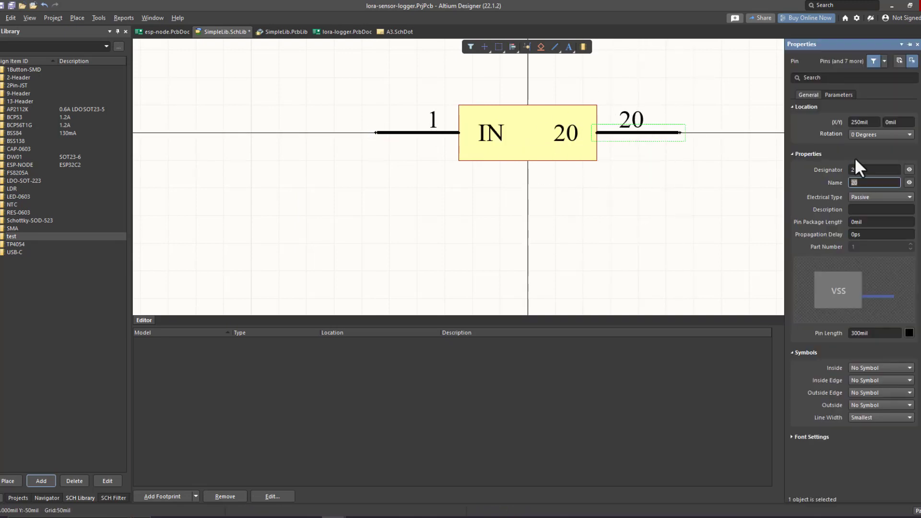
pyautogui.write('OUT')
pyautogui.press('Return')
pyautogui.click(862, 169)
pyautogui.write('2')
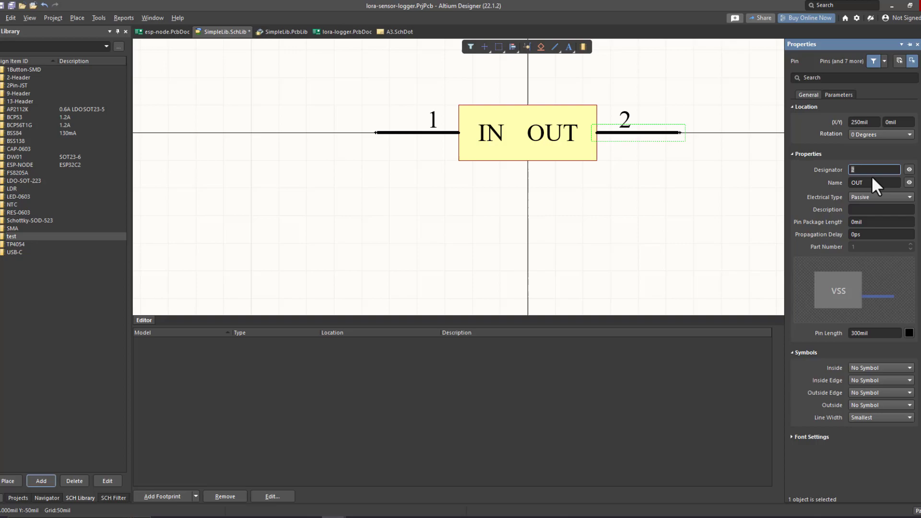
pyautogui.click(475, 257)
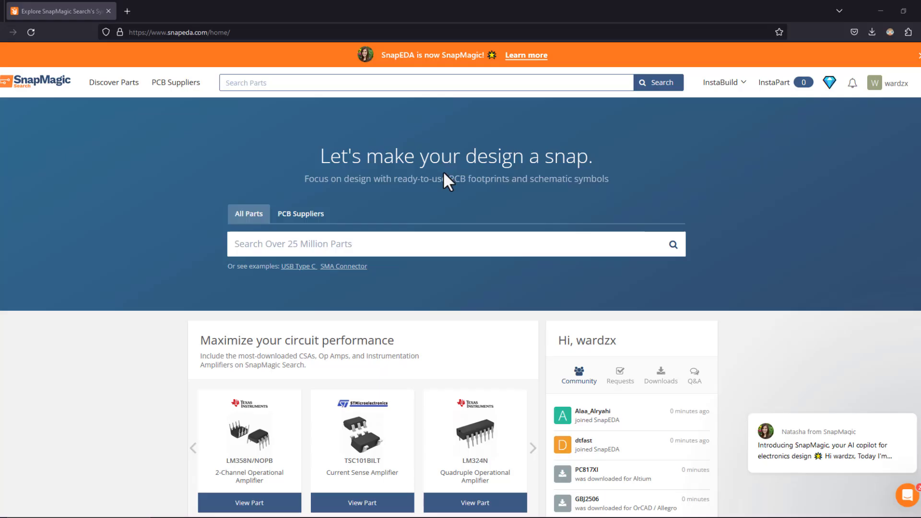
# - Switch to the SnapMagic parts website in the browser and search for dw01
pyautogui.scroll(-5, 442, 178)
pyautogui.scroll(7, 442, 187)
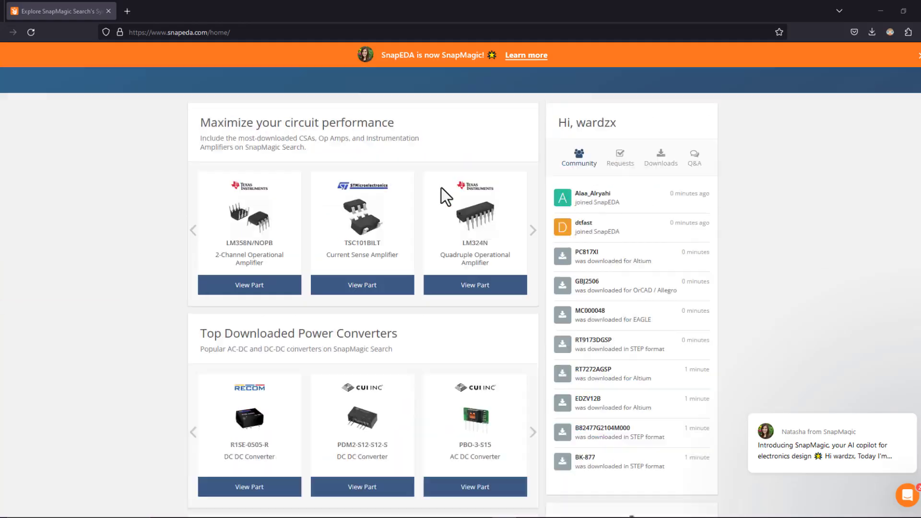
pyautogui.click(361, 244)
pyautogui.write('dw01')
pyautogui.press('Return')
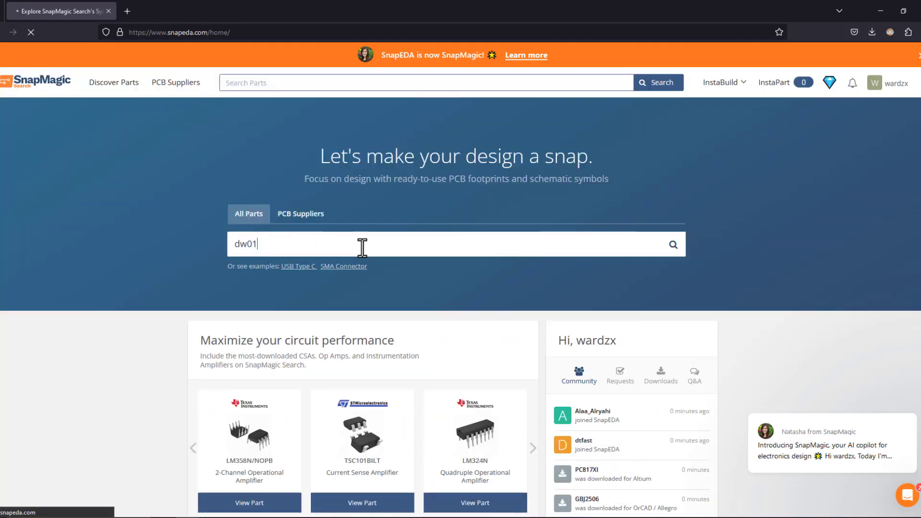
# - Open the DW01A part from the search results and show its symbol and footprint
pyautogui.scroll(-3, 345, 261)
pyautogui.scroll(3, 329, 267)
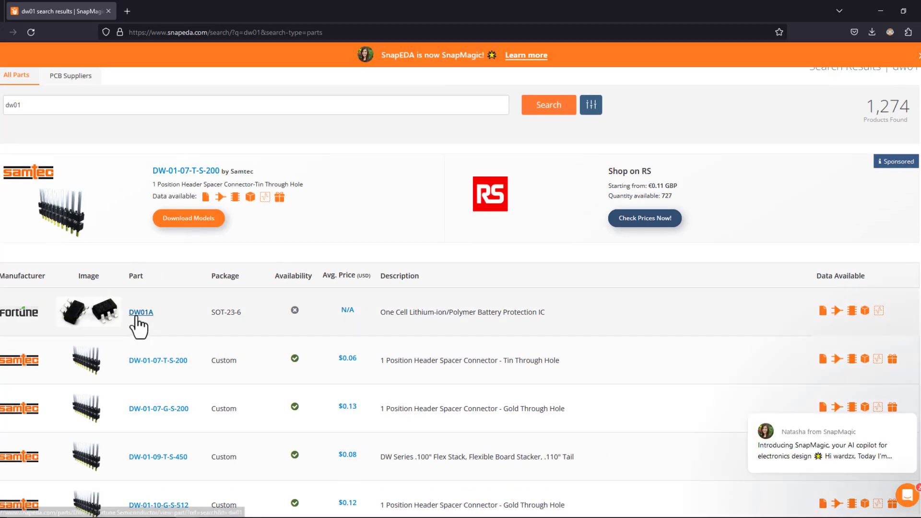
pyautogui.click(141, 310)
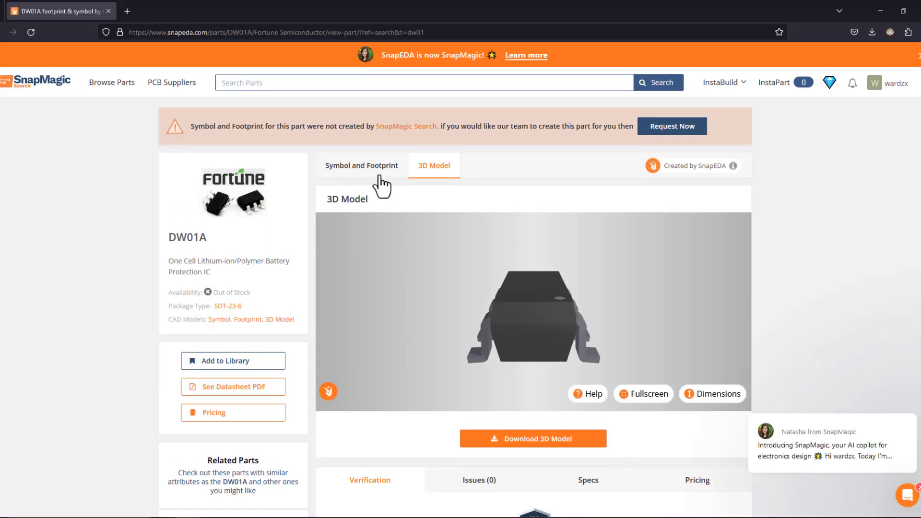
pyautogui.click(394, 178)
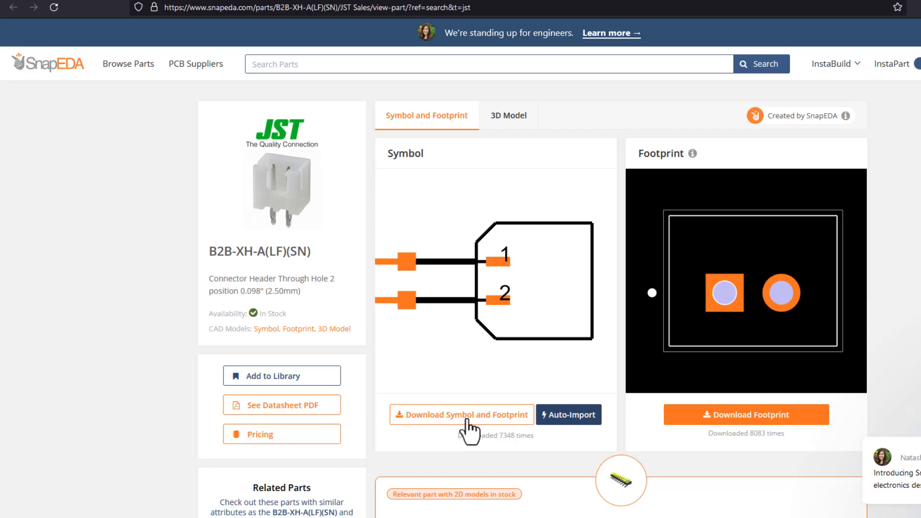
# - Download the symbol and footprint of the JST B2B-XH-A(LF)(SN) connector for Altium and open the downloaded library
pyautogui.click(464, 415)
pyautogui.click(543, 134)
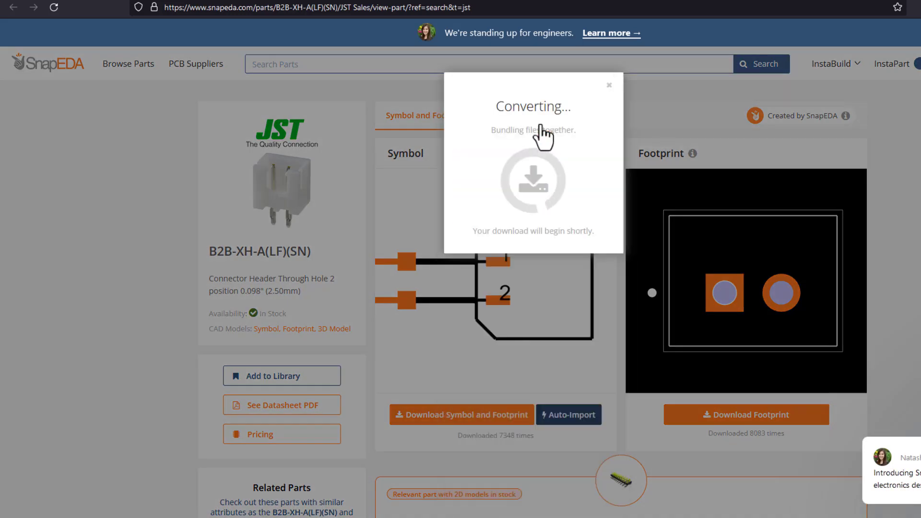
pyautogui.click(825, 33)
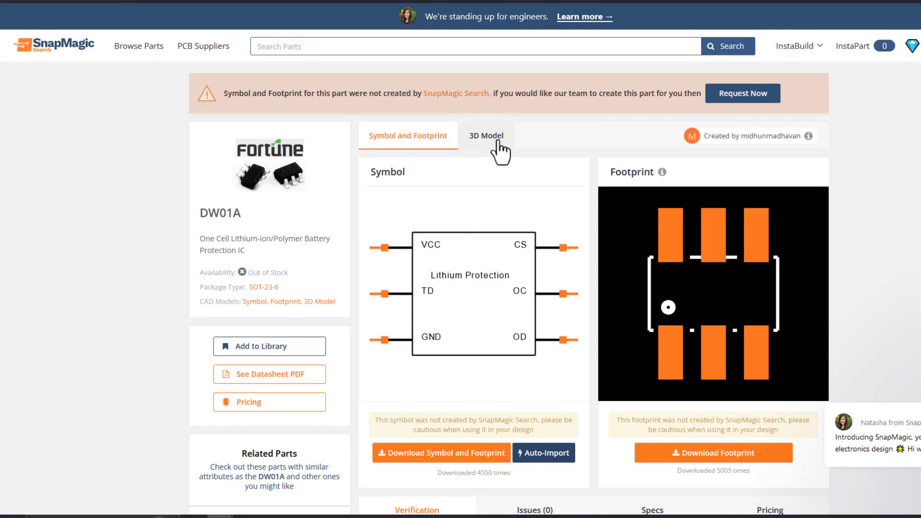
# - Examine the DW01A 3D model from another angle and bring up the download formats for its symbol and footprint
pyautogui.click(498, 141)
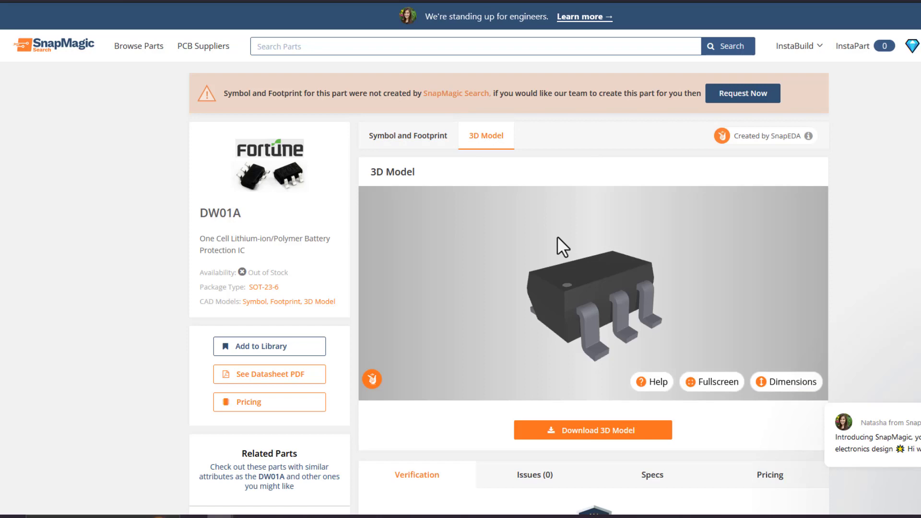
pyautogui.moveTo(556, 236); pyautogui.dragTo(759, 227)
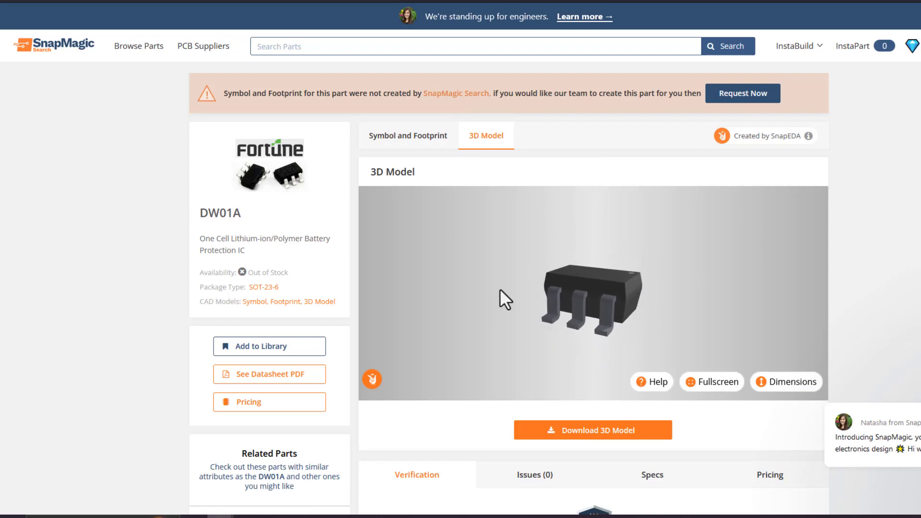
pyautogui.scroll(-1, 891, 235)
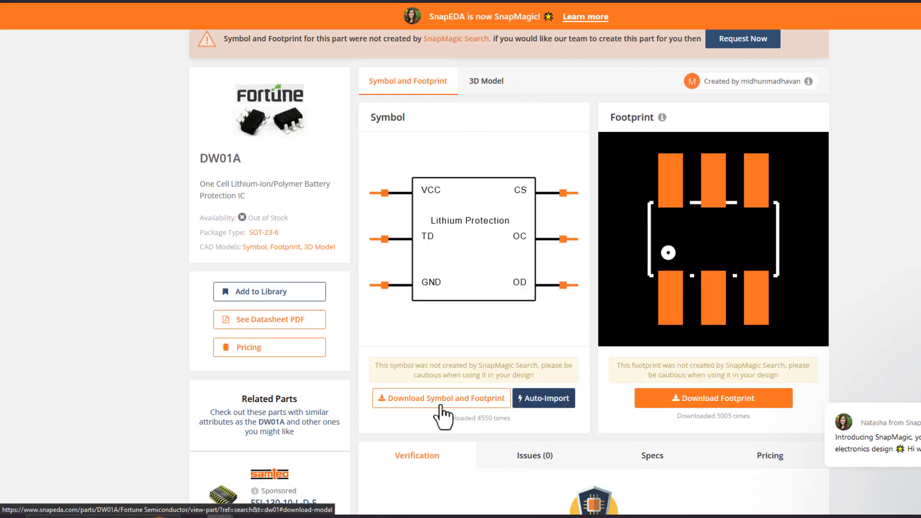
pyautogui.click(441, 403)
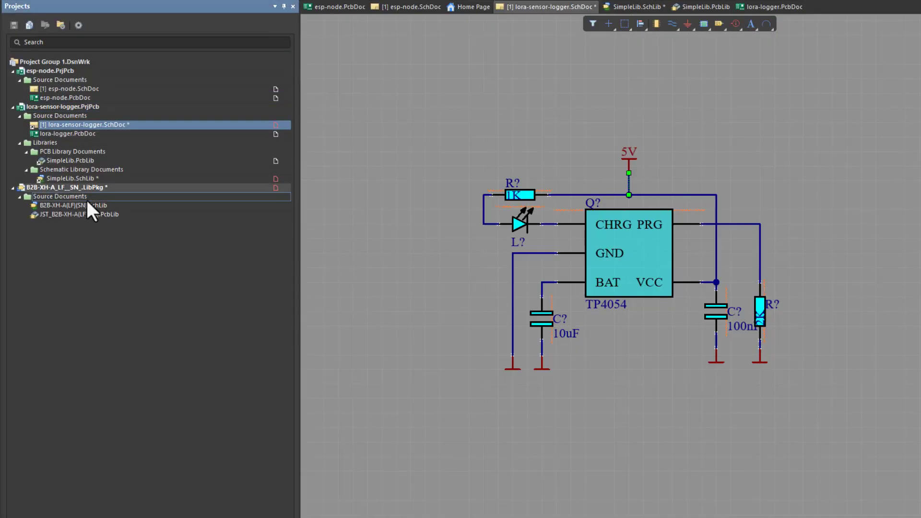
# - Recolour the outline and pin blocks of the B2B-XH-A(LF)(SN) schematic symbol cyan and open the properties of both pins
pyautogui.doubleClick(91, 206)
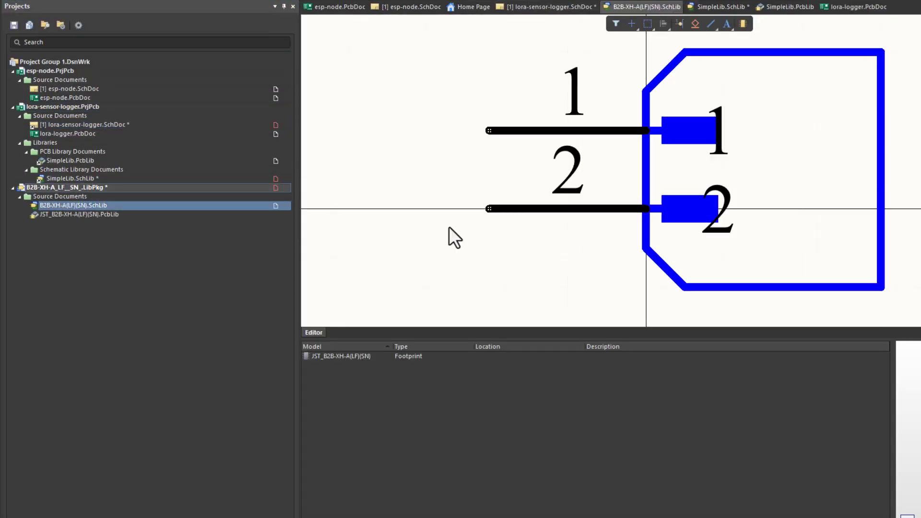
pyautogui.keyDown('ctrl'); pyautogui.scroll(-3, 466, 182); pyautogui.keyUp('ctrl')
pyautogui.moveTo(686, 233); pyautogui.dragTo(550, 64)
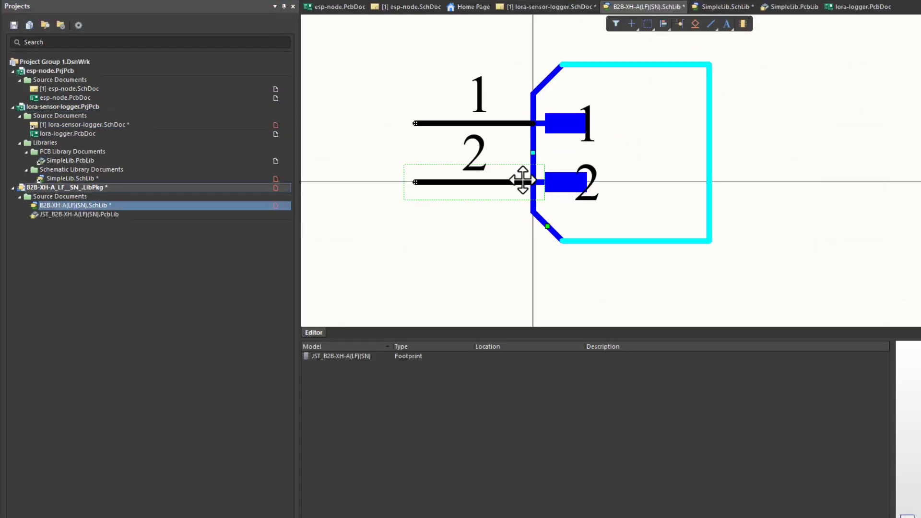
pyautogui.keyDown('shift'); pyautogui.click(539, 87); pyautogui.keyUp('shift')
pyautogui.keyDown('ctrl'); pyautogui.scroll(5, 580, 184); pyautogui.keyUp('ctrl')
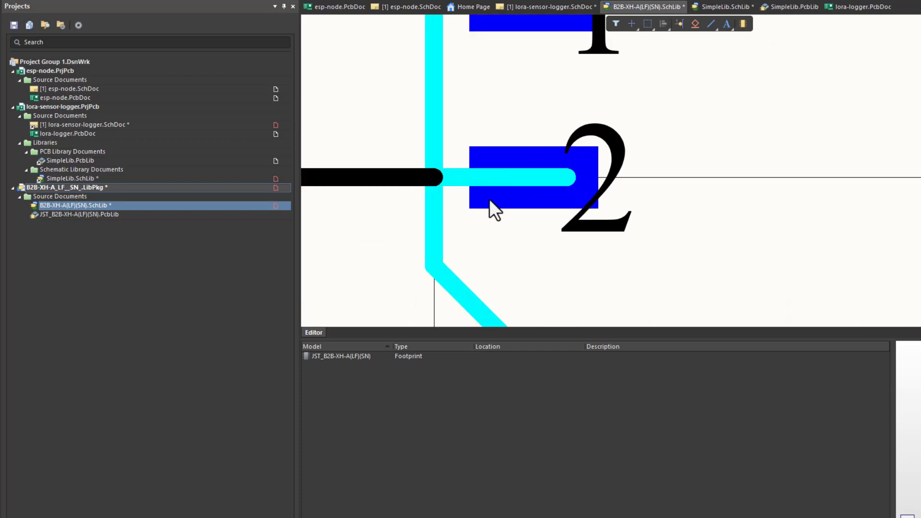
pyautogui.click(490, 200)
pyautogui.moveTo(489, 201); pyautogui.dragTo(509, 274, button='right')
pyautogui.keyDown('shift'); pyautogui.click(531, 98); pyautogui.keyUp('shift')
pyautogui.keyDown('ctrl'); pyautogui.scroll(-5, 623, 178); pyautogui.keyUp('ctrl')
pyautogui.click(666, 171)
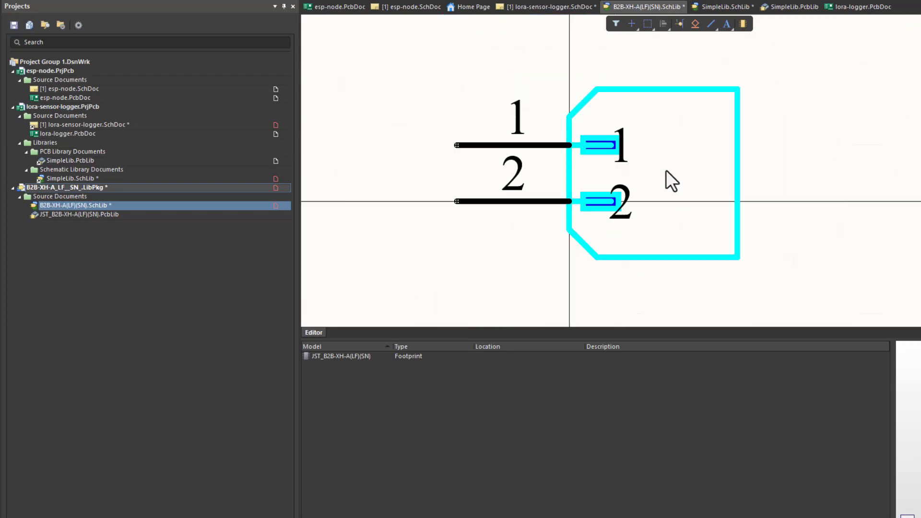
pyautogui.keyDown('ctrl'); pyautogui.scroll(-1, 666, 170); pyautogui.keyUp('ctrl')
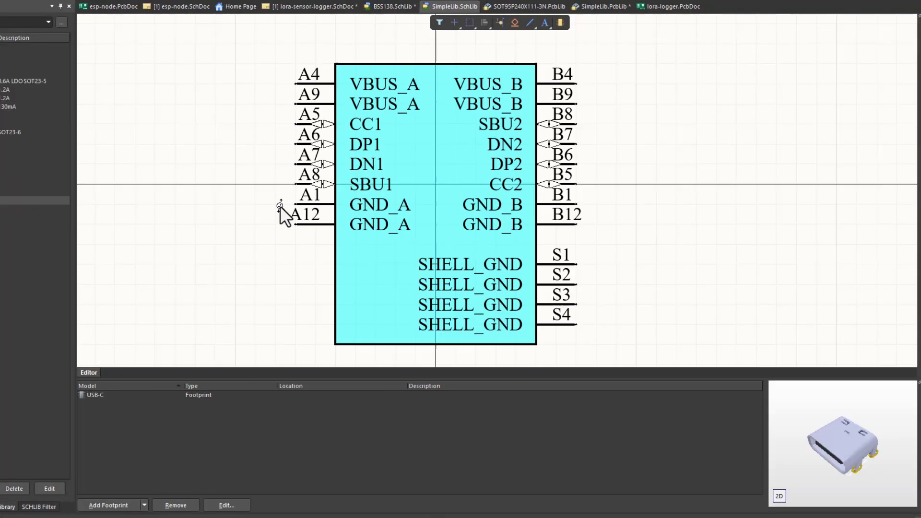
pyautogui.keyDown('ctrl'); pyautogui.scroll(1, 330, 234); pyautogui.keyUp('ctrl')
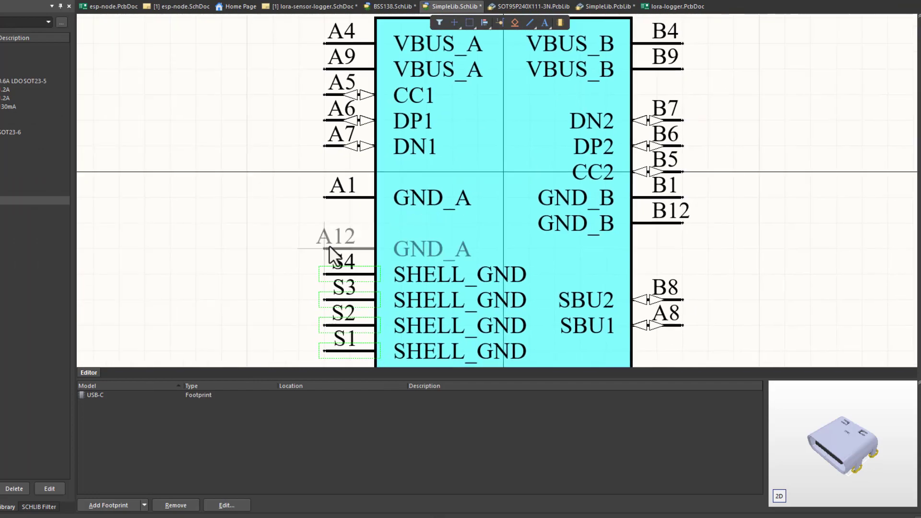
# - Rearrange the pins of the USB-C symbol in SimpleLib.SchLib, regrouping the ground pins along the body's left side
pyautogui.moveTo(329, 243); pyautogui.dragTo(336, 233)
pyautogui.moveTo(662, 211); pyautogui.dragTo(336, 192)
pyautogui.moveTo(345, 144); pyautogui.dragTo(537, 234)
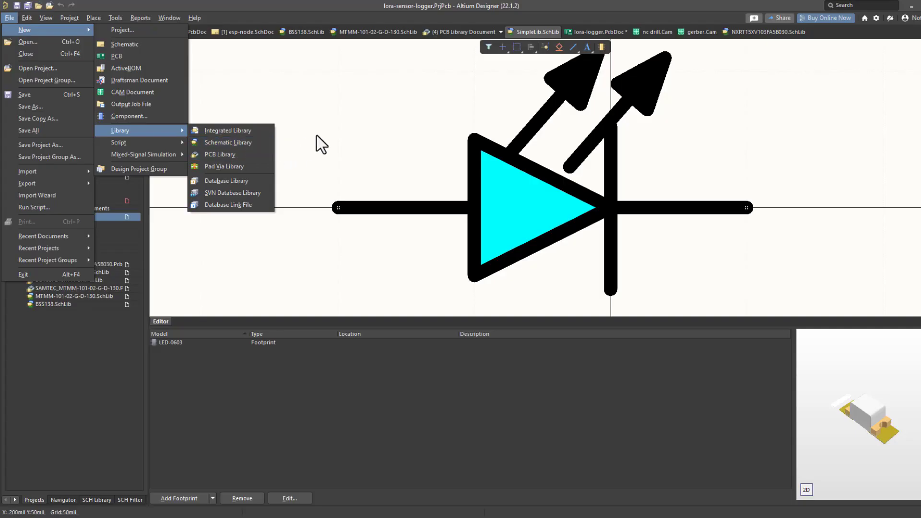
pyautogui.click(317, 135)
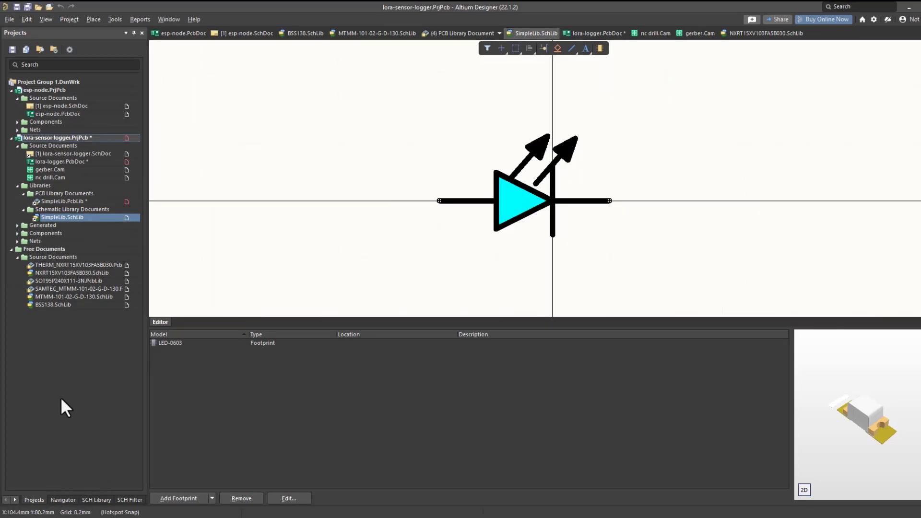
# - Browse the schematic symbols in SimpleLib.SchLib, including NTC, LDO-SOT-223, AP2112K, CAP-0603, ESP-NODE and LED-0603, with their linked footprints
pyautogui.click(96, 500)
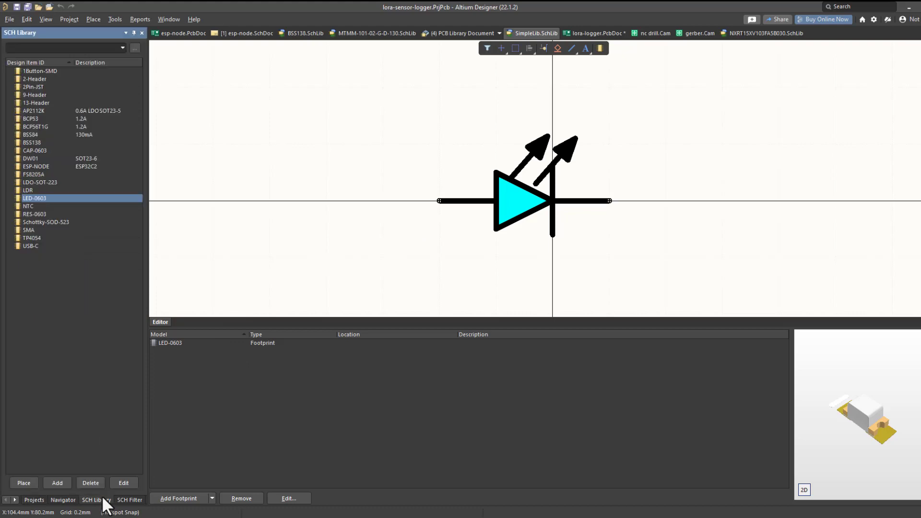
pyautogui.click(52, 214)
pyautogui.click(53, 205)
pyautogui.click(60, 183)
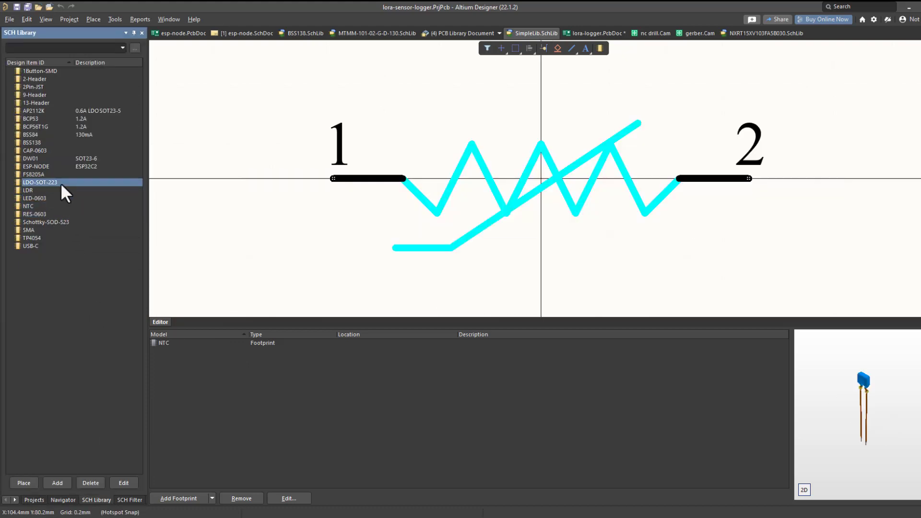
pyautogui.click(56, 126)
pyautogui.click(59, 109)
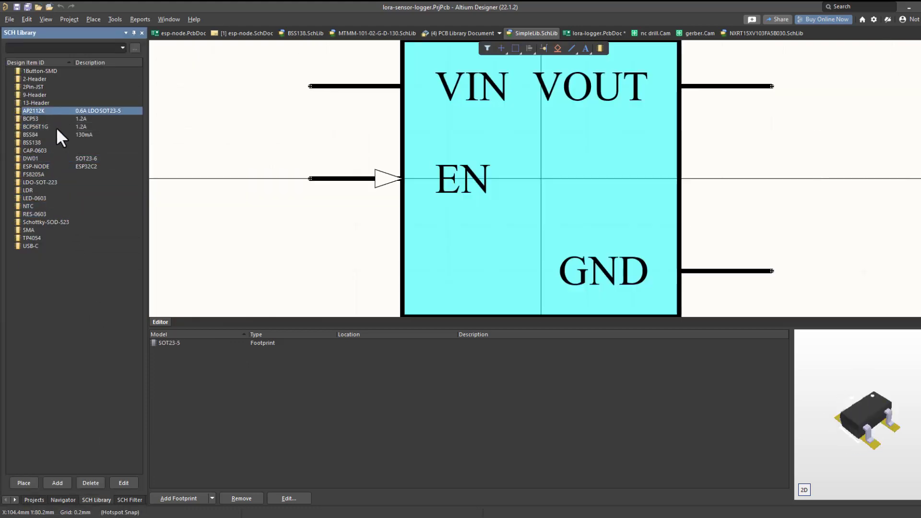
pyautogui.click(58, 142)
pyautogui.click(60, 151)
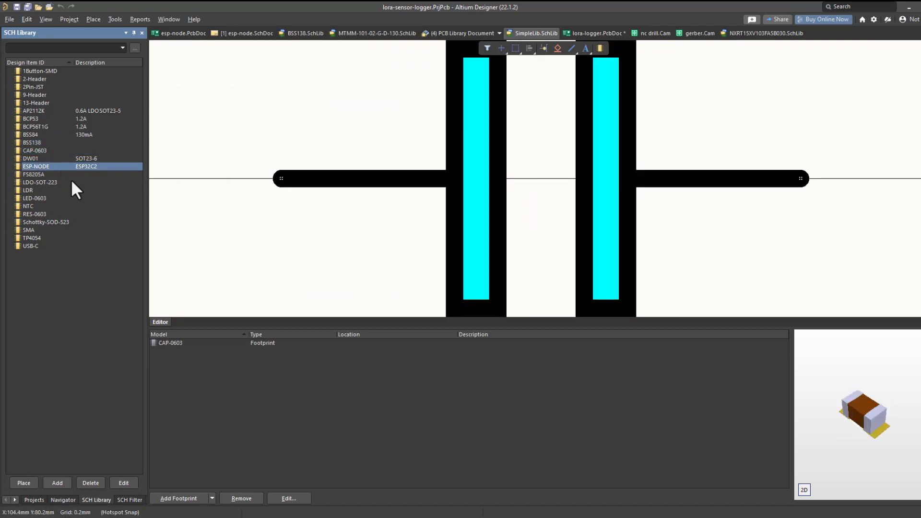
pyautogui.click(76, 198)
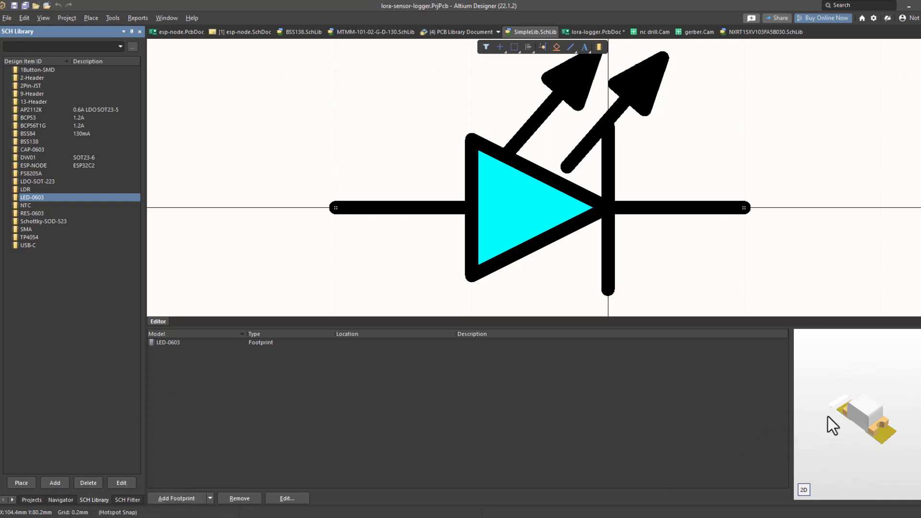
# - Open SimpleLib.PcbLib, collapse the footprint primitives list and examine the USB-C footprint's pad row up close
pyautogui.click(32, 499)
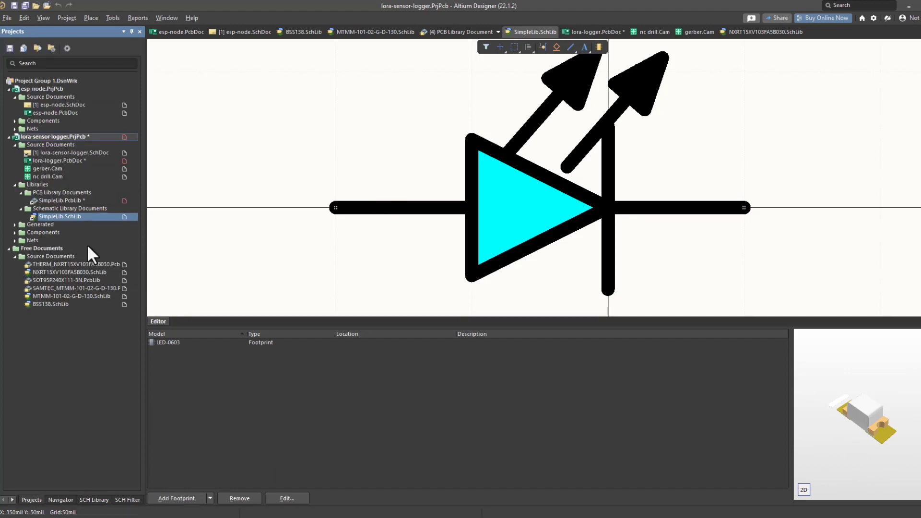
pyautogui.doubleClick(68, 199)
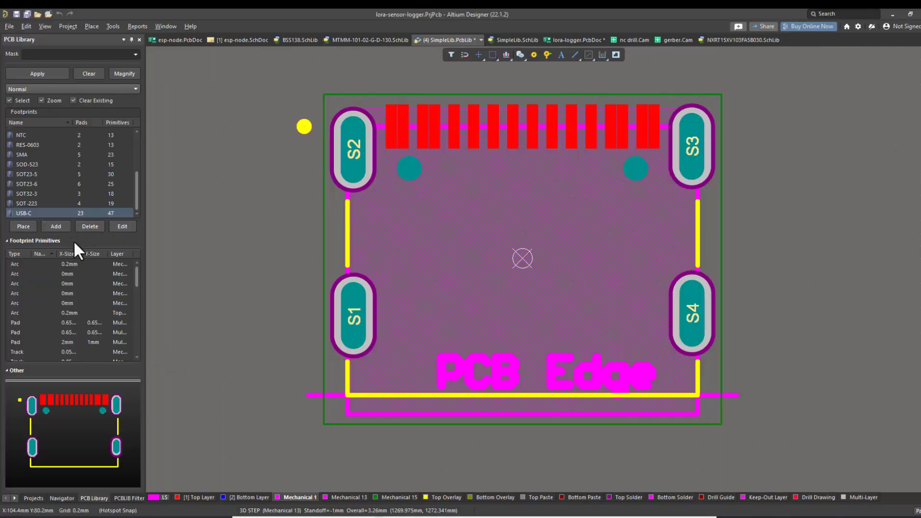
pyautogui.click(73, 240)
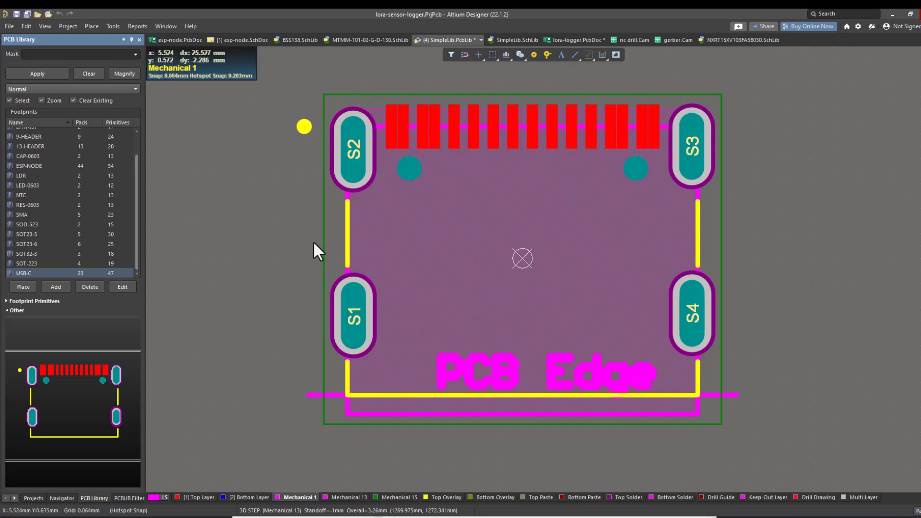
pyautogui.moveTo(304, 231); pyautogui.dragTo(319, 245, button='right')
pyautogui.moveTo(332, 210); pyautogui.dragTo(325, 250, button='right')
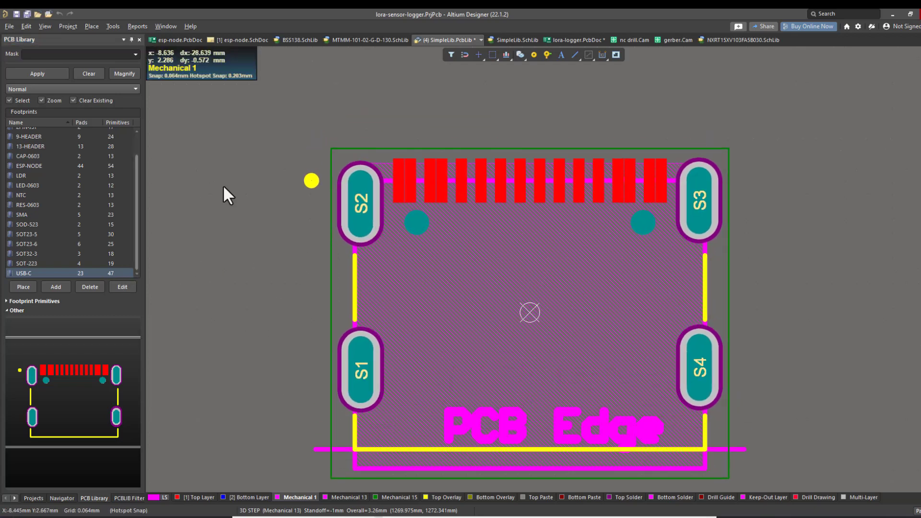
pyautogui.keyDown('ctrl'); pyautogui.scroll(4, 479, 173); pyautogui.keyUp('ctrl')
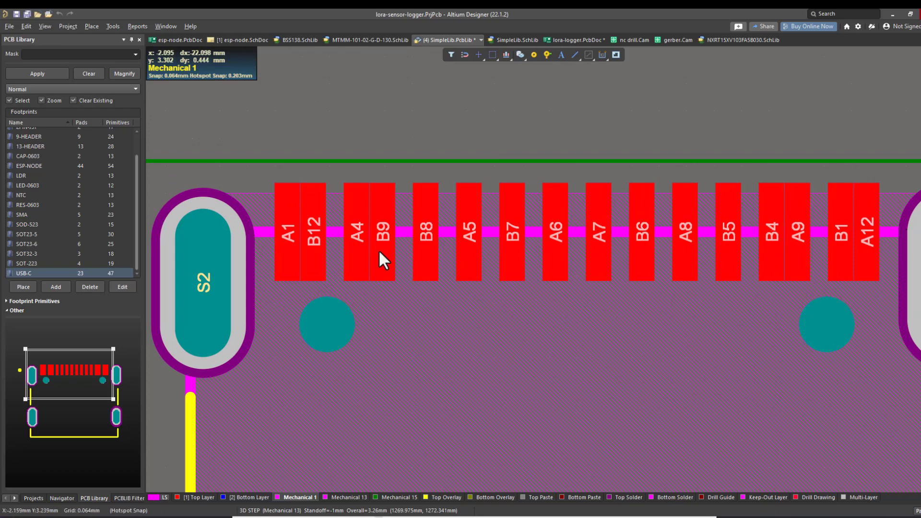
# - Select pad B7 of the USB-C footprint from the overlapping objects and inspect its designator in its properties
pyautogui.click(513, 206)
pyautogui.click(513, 206)
pyautogui.click(513, 206)
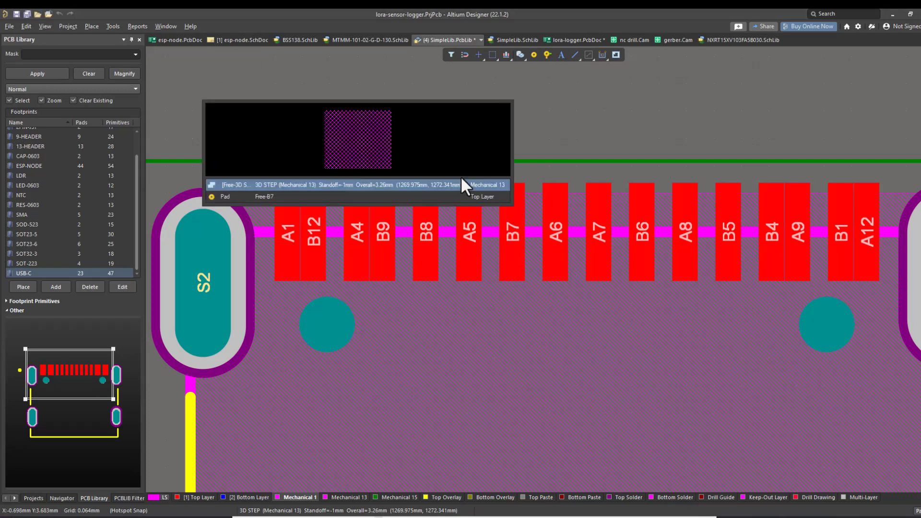
pyautogui.click(460, 193)
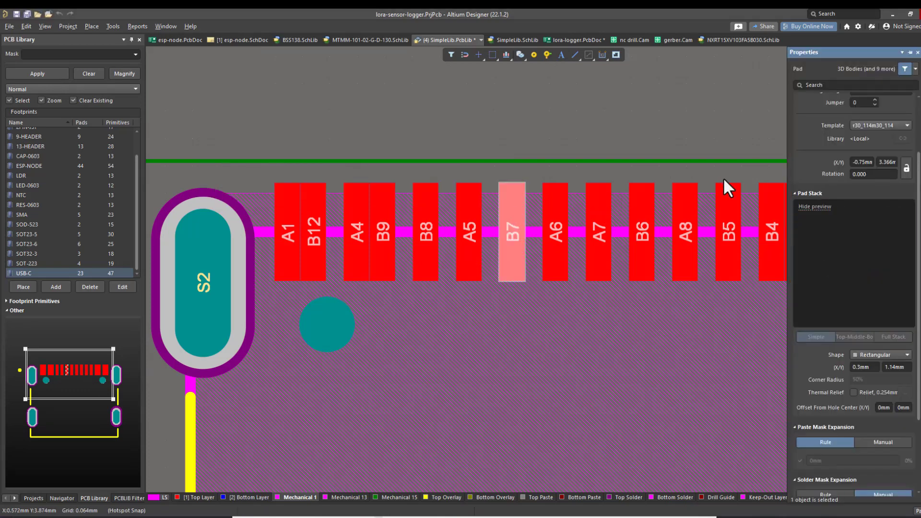
pyautogui.scroll(1, 849, 163)
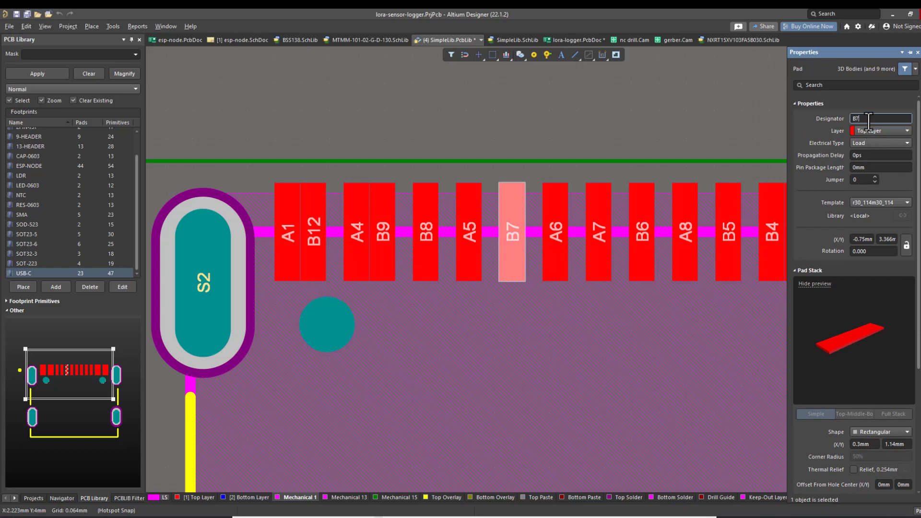
# - Open the USB-C symbol in SimpleLib.SchLib and inspect the properties of its pin B7
pyautogui.click(36, 498)
pyautogui.doubleClick(62, 220)
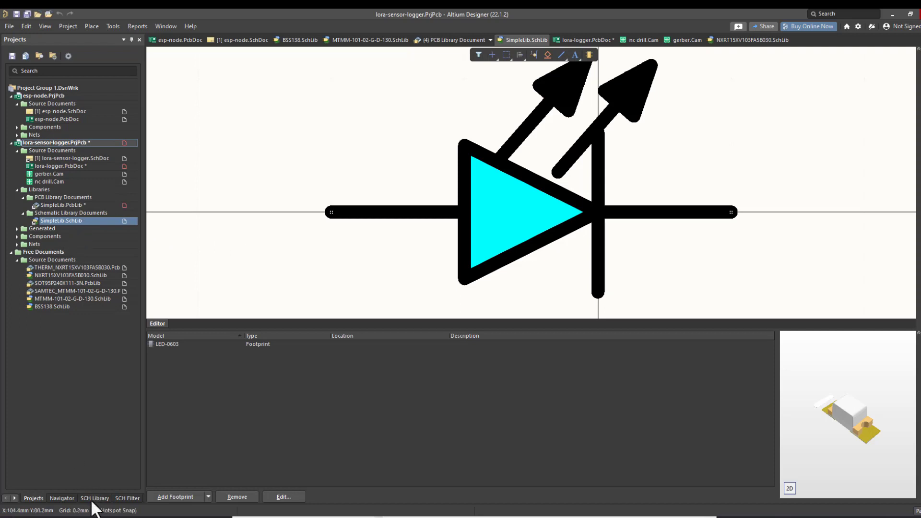
pyautogui.click(94, 498)
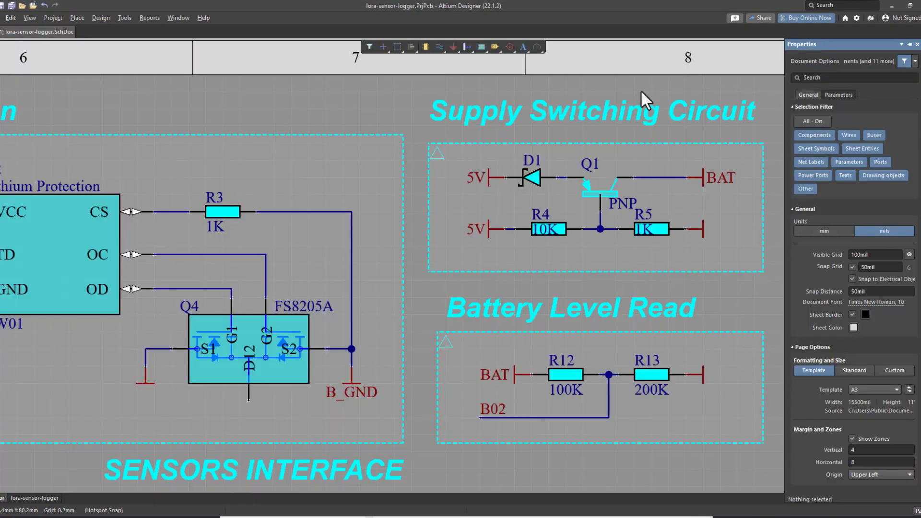
pyautogui.click(638, 92)
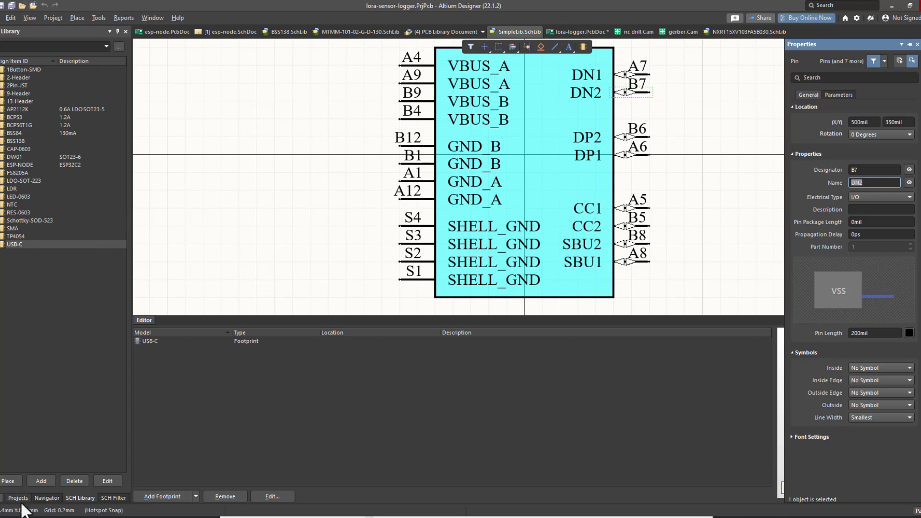
# - Reopen the USB-C footprint in SimpleLib.PcbLib, compare its pad designators and examine the footprint in 3D
pyautogui.click(18, 498)
pyautogui.doubleClick(48, 200)
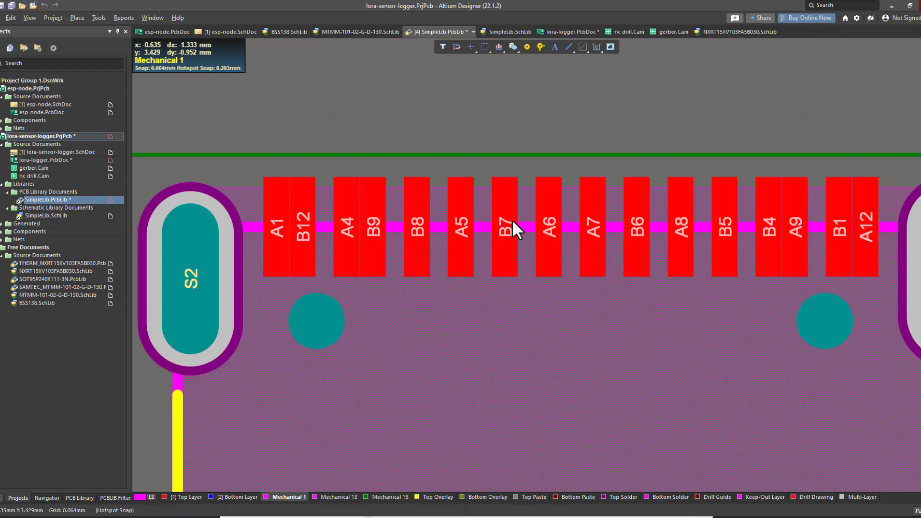
pyautogui.keyDown('ctrl'); pyautogui.scroll(-2, 511, 220); pyautogui.keyUp('ctrl')
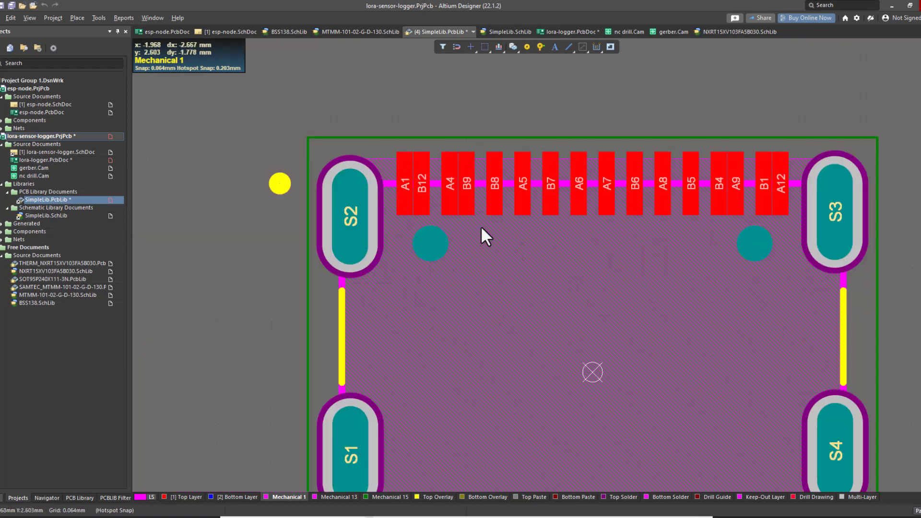
pyautogui.keyDown('ctrl'); pyautogui.scroll(-1, 484, 228); pyautogui.keyUp('ctrl')
pyautogui.press('3')
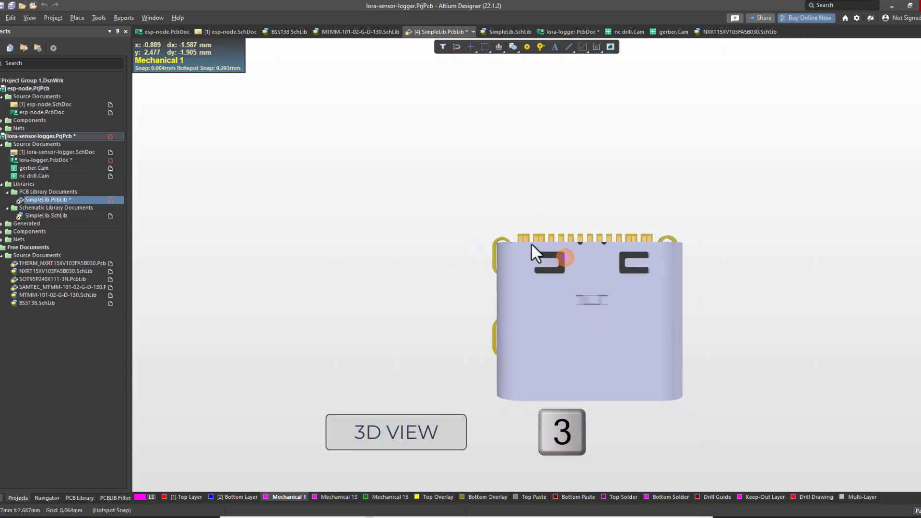
pyautogui.moveTo(531, 242)
pyautogui.mouseDown(button='right')
pyautogui.moveTo(549, 273)
pyautogui.moveTo(683, 271)
pyautogui.moveTo(526, 206)
pyautogui.moveTo(440, 239)
pyautogui.moveTo(473, 335)
pyautogui.moveTo(556, 293)
pyautogui.moveTo(566, 301)
pyautogui.moveTo(550, 300)
pyautogui.moveTo(525, 234)
pyautogui.mouseUp(button='right')
# - Return the USB-C footprint to the 2D view and bring up the model file selection for placing a 3D body
pyautogui.press('2')
pyautogui.keyDown('ctrl'); pyautogui.scroll(3, 549, 289); pyautogui.keyUp('ctrl')
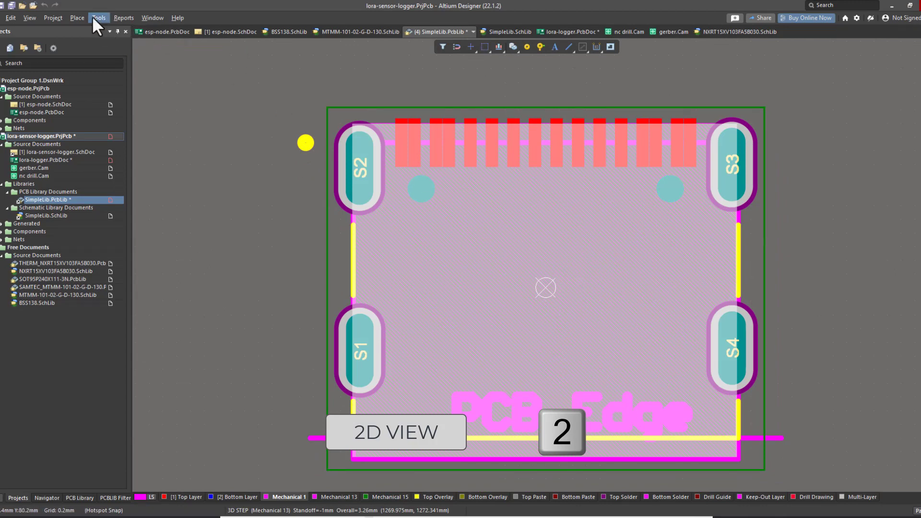
pyautogui.click(78, 17)
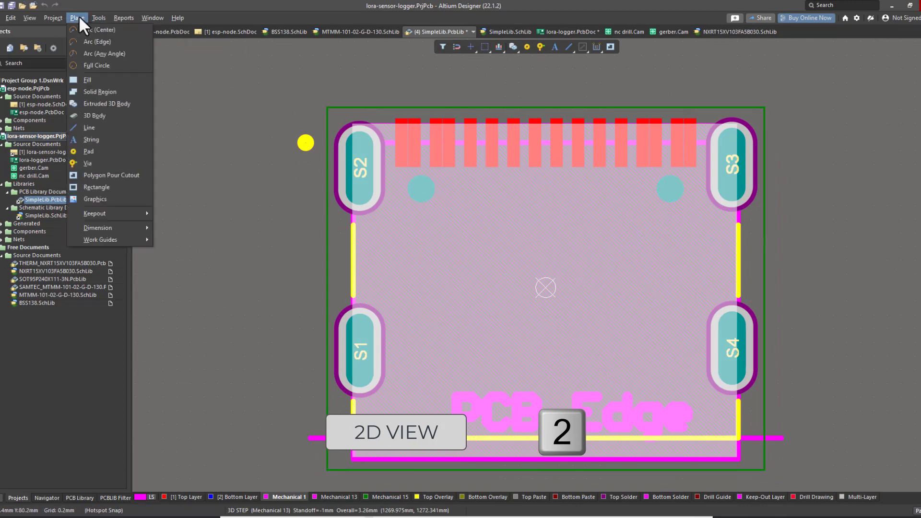
pyautogui.click(108, 116)
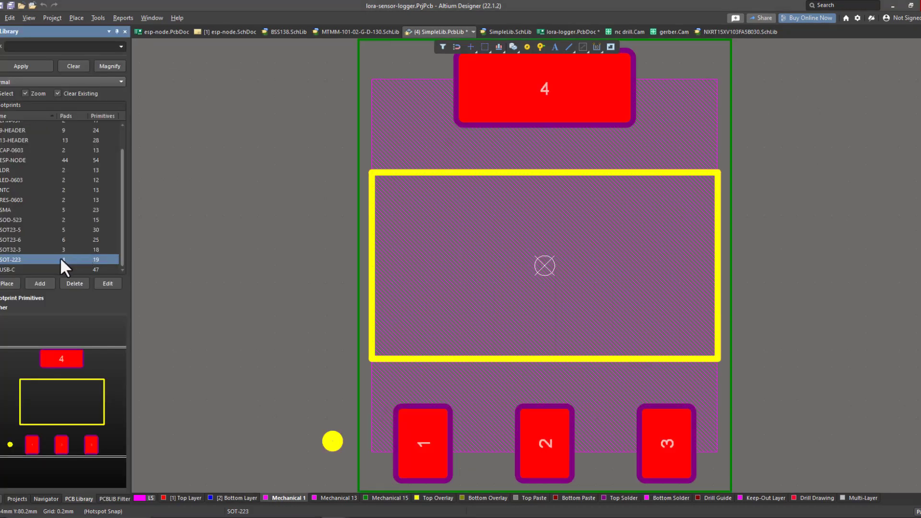
# - Browse the other footprints in SimpleLib.PcbLib, including SOT23-5, SMA, NTC, RES-0603, LDR and SOD-523
pyautogui.click(57, 249)
pyautogui.click(63, 230)
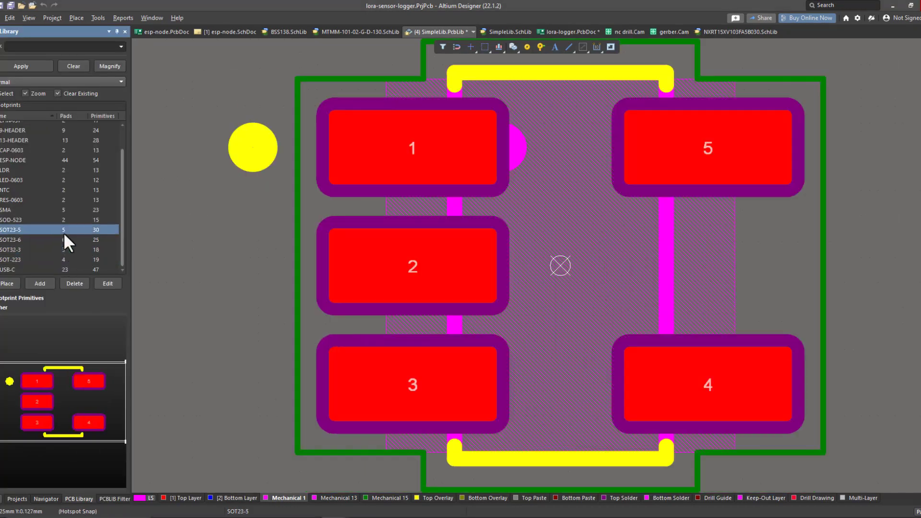
pyautogui.click(59, 209)
pyautogui.click(60, 189)
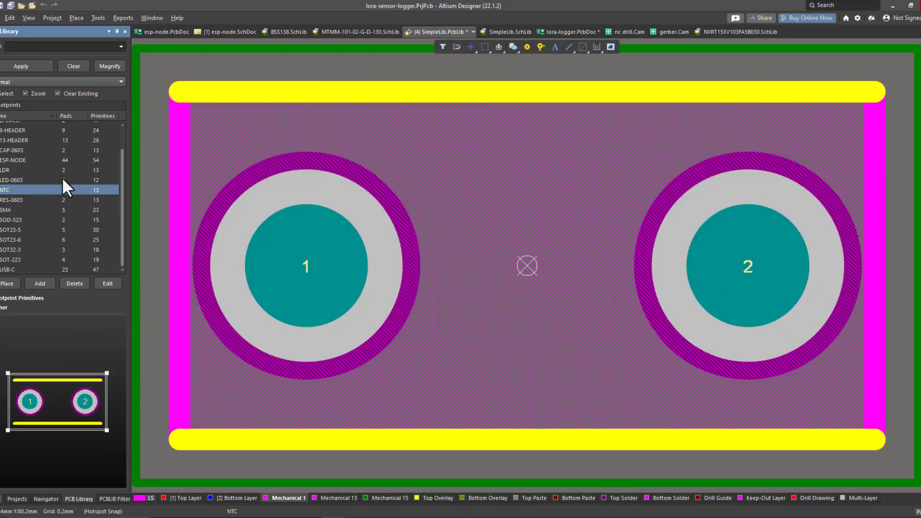
pyautogui.click(65, 200)
pyautogui.click(53, 170)
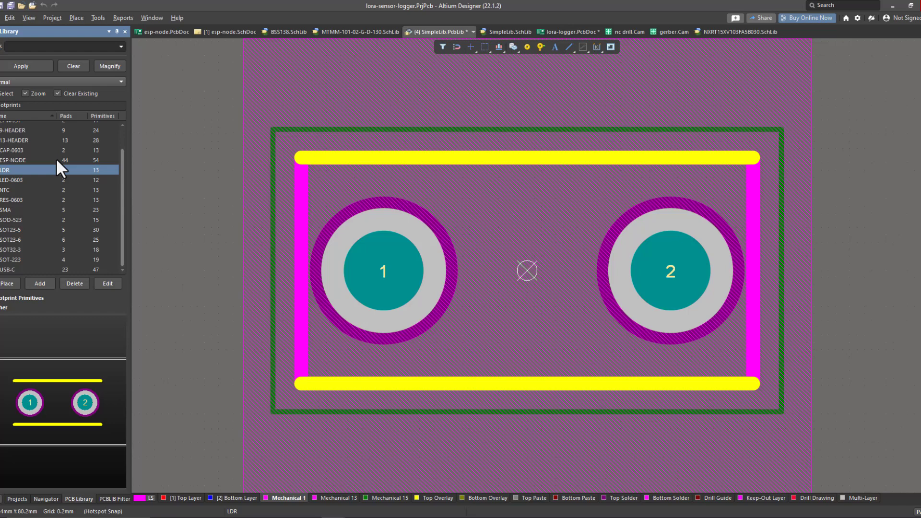
pyautogui.click(56, 218)
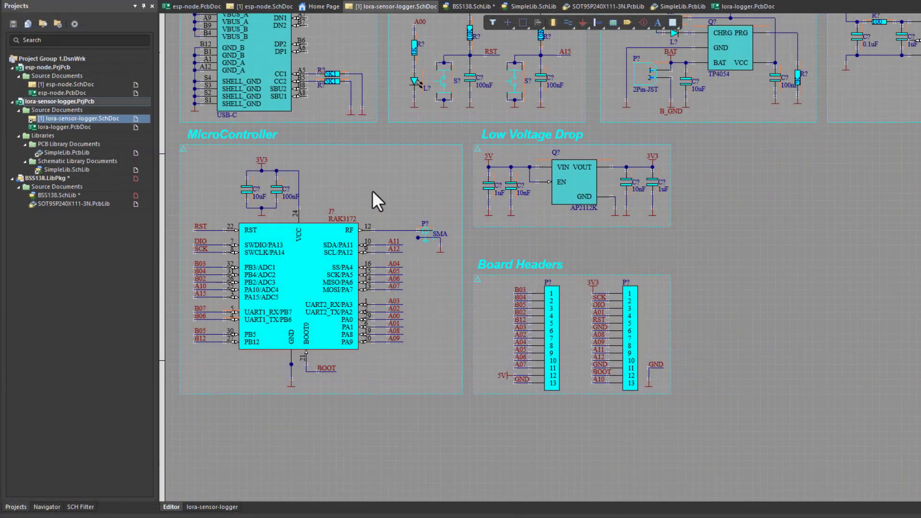
# - Review the lora-sensor-logger schematic, the esp-node board layout and the esp-node schematic
pyautogui.moveTo(372, 196); pyautogui.dragTo(408, 228, button='right')
pyautogui.moveTo(444, 347); pyautogui.dragTo(426, 329, button='right')
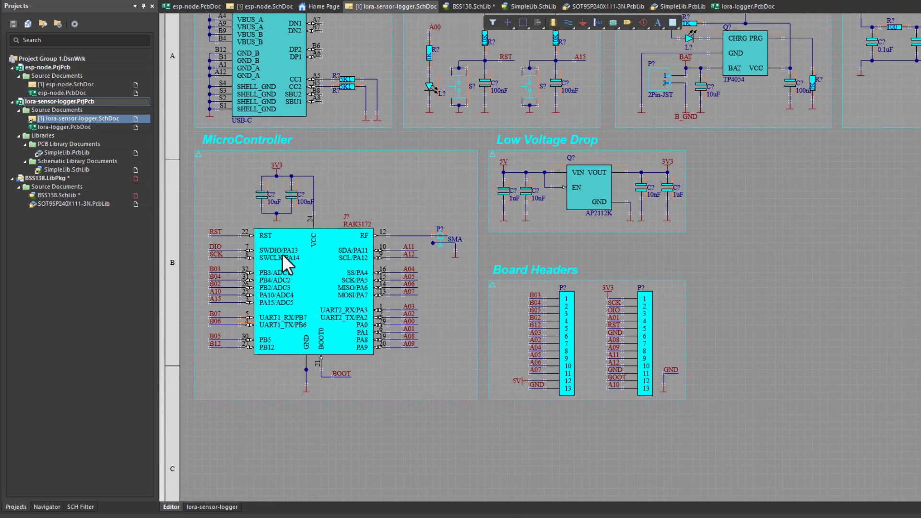
pyautogui.doubleClick(74, 93)
pyautogui.moveTo(479, 193); pyautogui.dragTo(387, 212, button='right')
pyautogui.doubleClick(82, 85)
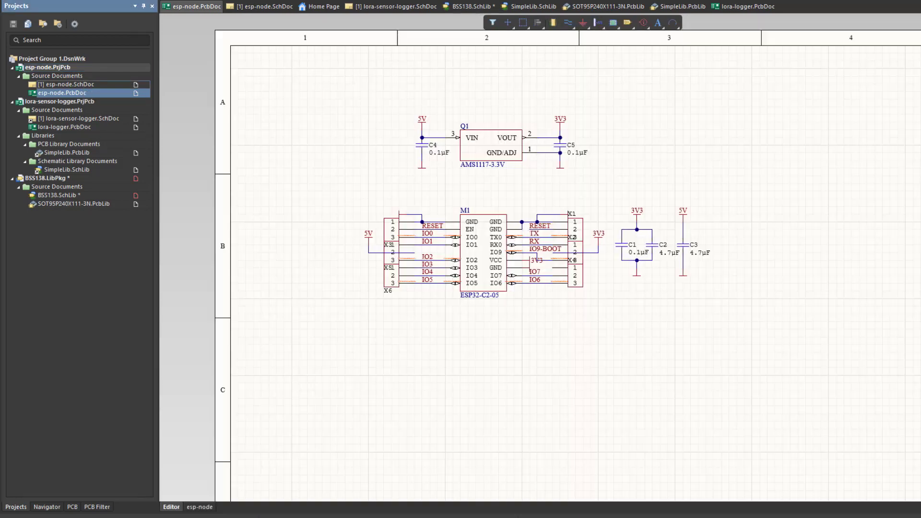
# - Open esp-node.PcbDoc, examine the board in 3D and return it to the 2D view
pyautogui.doubleClick(79, 94)
pyautogui.moveTo(483, 218); pyautogui.dragTo(444, 219, button='right')
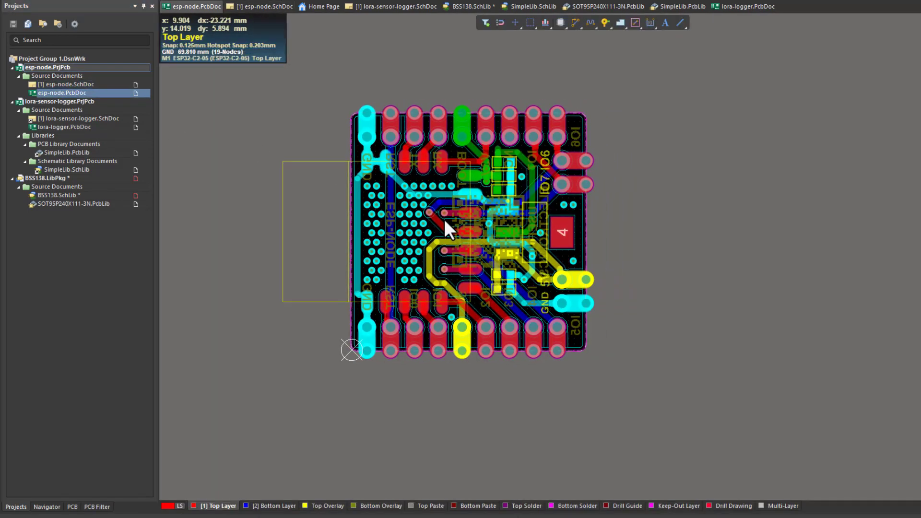
pyautogui.press('3')
pyautogui.press('2')
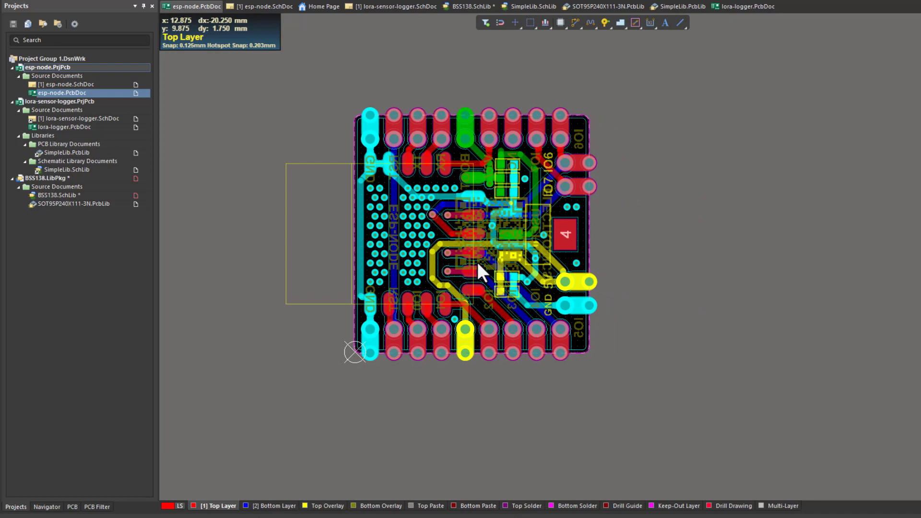
# - Display the esp-node board's properties and toggle Components in the selection filter
pyautogui.moveTo(480, 271); pyautogui.dragTo(559, 280, button='right')
pyautogui.press('F11')
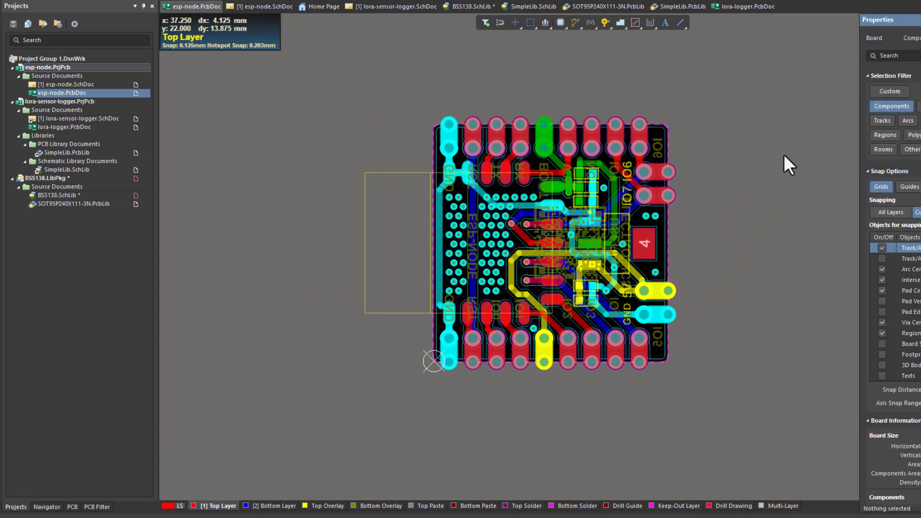
pyautogui.click(888, 107)
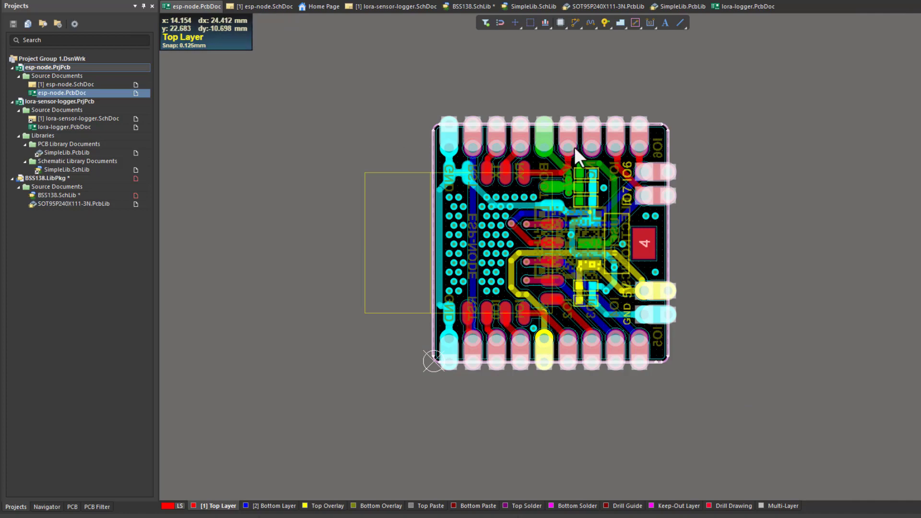
# - Copy the selected header pads and board outline of esp-node using the upper-left GND pad as reference, and open SimpleLib.SchLib
pyautogui.hotkey('ctrl', 'c')
pyautogui.keyDown('ctrl'); pyautogui.scroll(4, 428, 126); pyautogui.keyUp('ctrl')
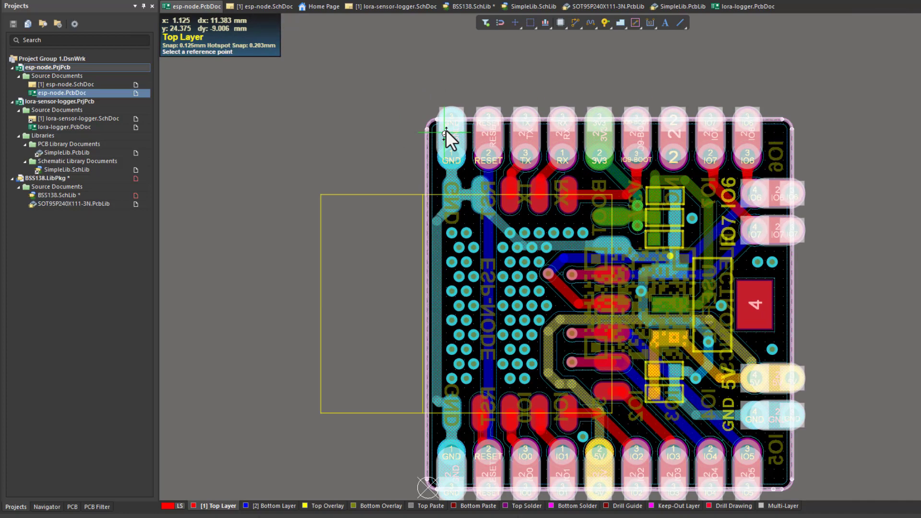
pyautogui.click(453, 116)
pyautogui.keyDown('ctrl'); pyautogui.scroll(-1, 481, 149); pyautogui.keyUp('ctrl')
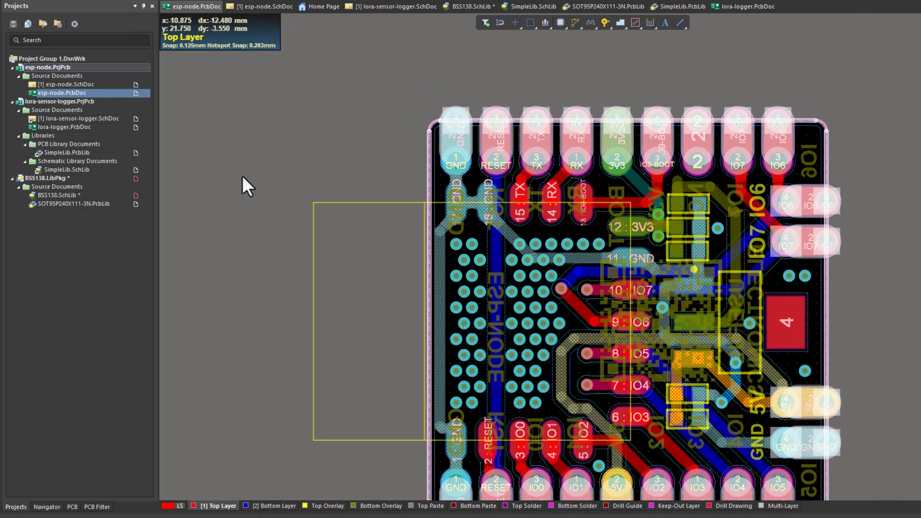
pyautogui.doubleClick(87, 169)
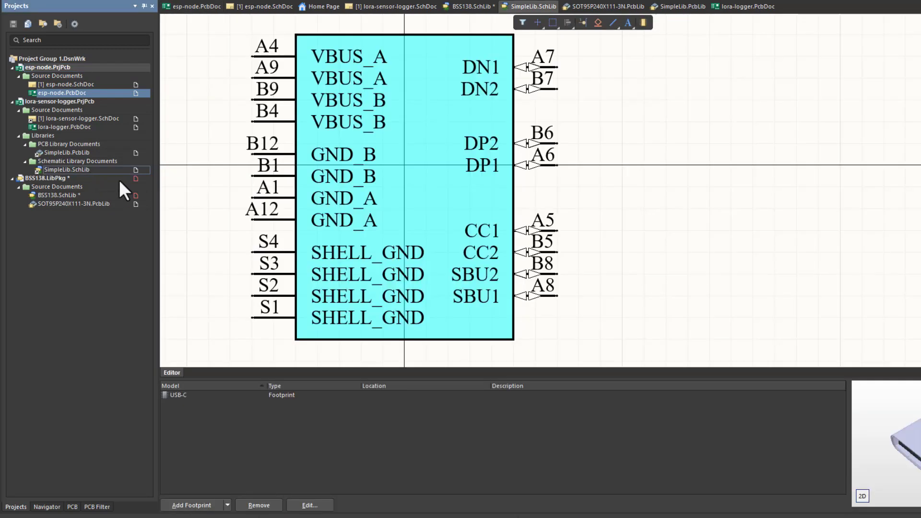
# - Add a new footprint to SimpleLib.PcbLib and paste the copied header pads and board outline into it
pyautogui.doubleClick(72, 153)
pyautogui.click(82, 507)
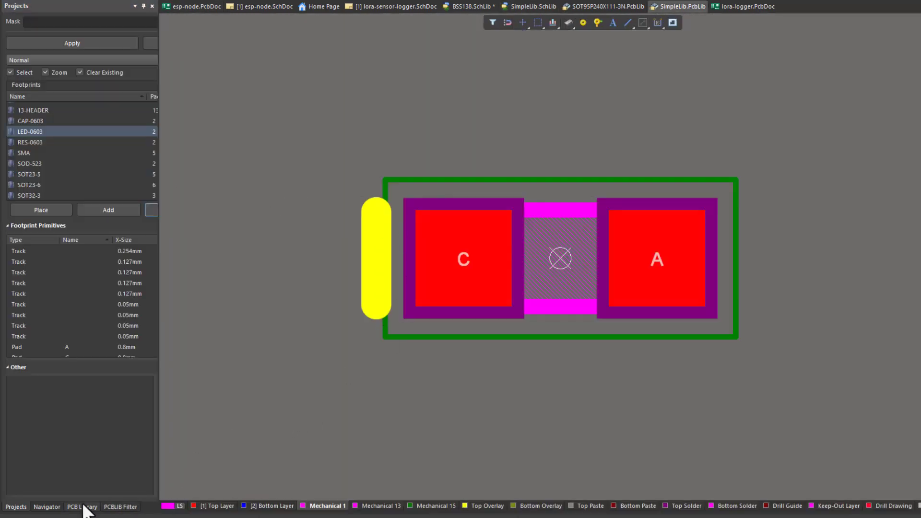
pyautogui.click(61, 211)
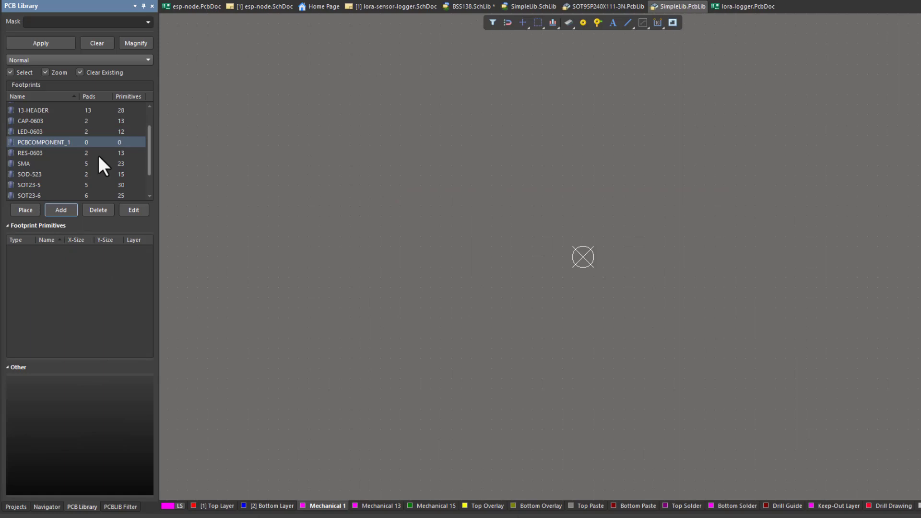
pyautogui.hotkey('ctrl', 'v')
pyautogui.keyDown('ctrl'); pyautogui.scroll(-4, 577, 253); pyautogui.keyUp('ctrl')
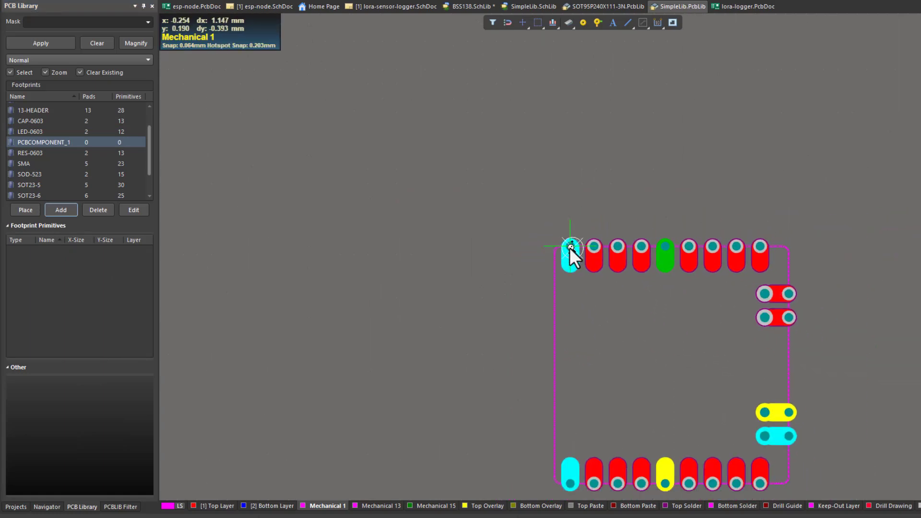
pyautogui.click(477, 148)
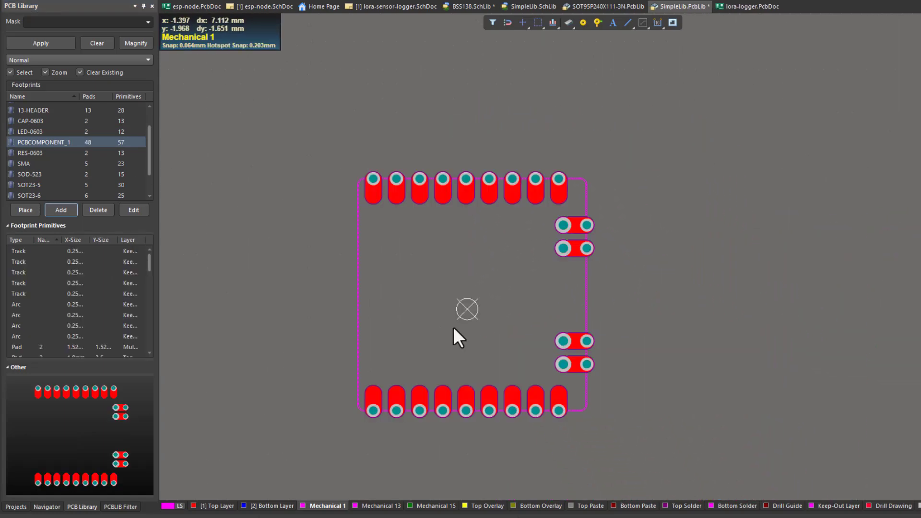
# - Draw a horizontal guide line on Top Overlay through the footprint origin, extending beyond both sides of the board outline
pyautogui.press('p')
pyautogui.press('l')
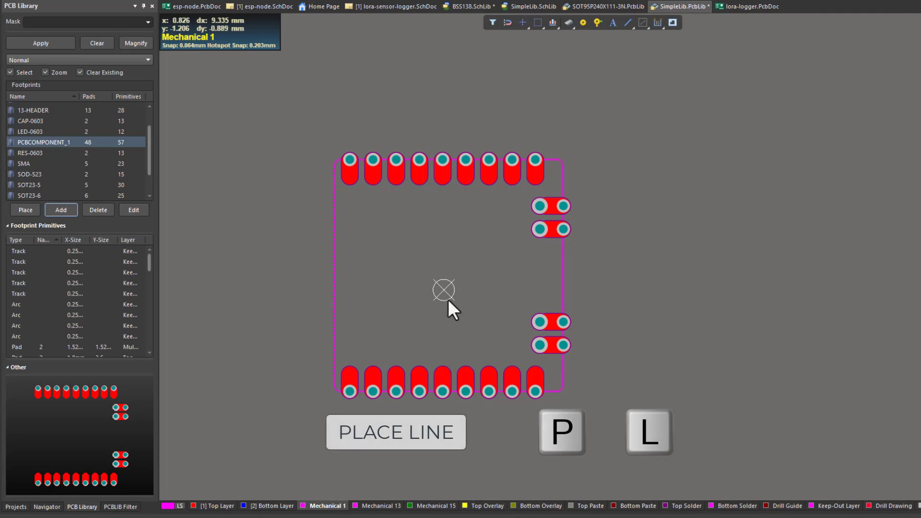
pyautogui.keyDown('ctrl'); pyautogui.scroll(3, 439, 287); pyautogui.keyUp('ctrl')
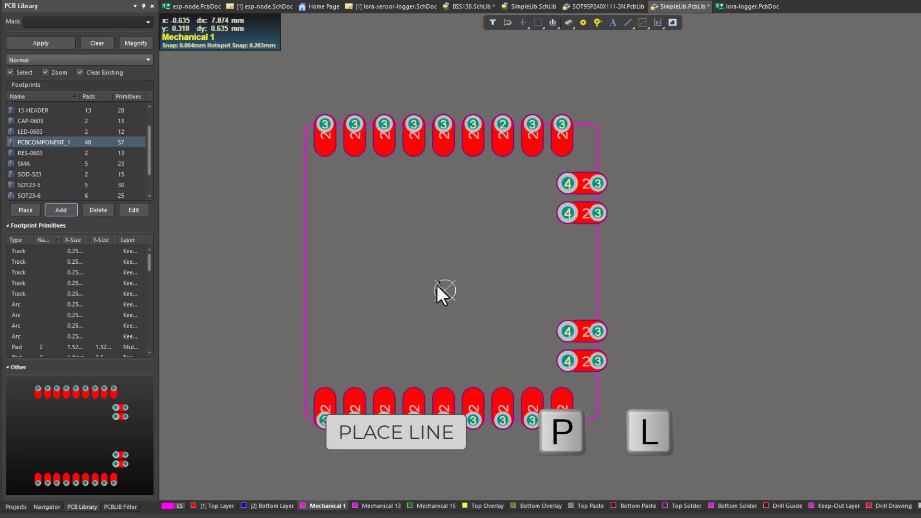
pyautogui.click(494, 506)
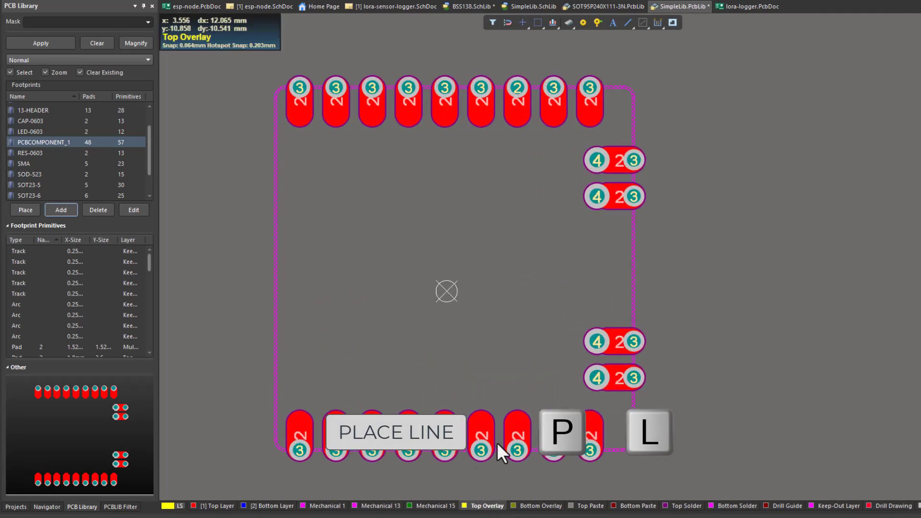
pyautogui.click(446, 291)
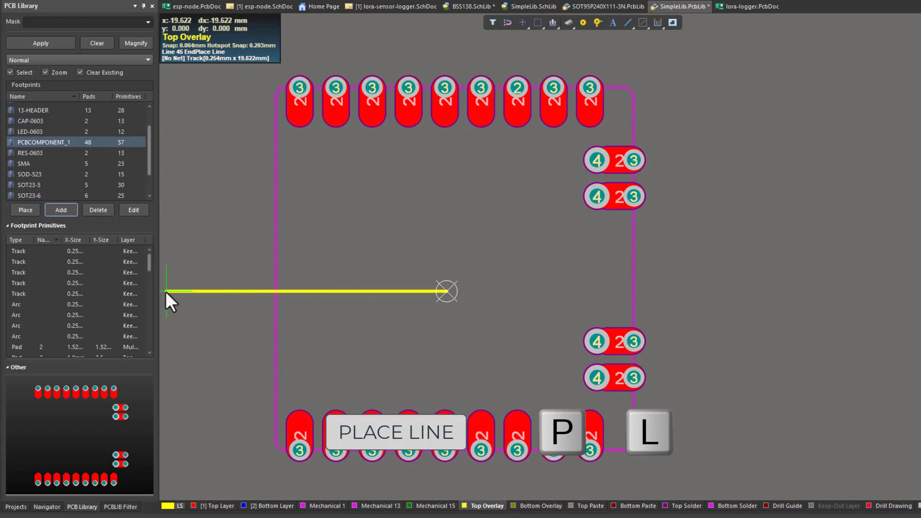
pyautogui.click(216, 291)
pyautogui.rightClick(259, 291)
pyautogui.keyDown('ctrl'); pyautogui.scroll(-2, 339, 314); pyautogui.keyUp('ctrl')
pyautogui.moveTo(365, 297); pyautogui.dragTo(520, 297)
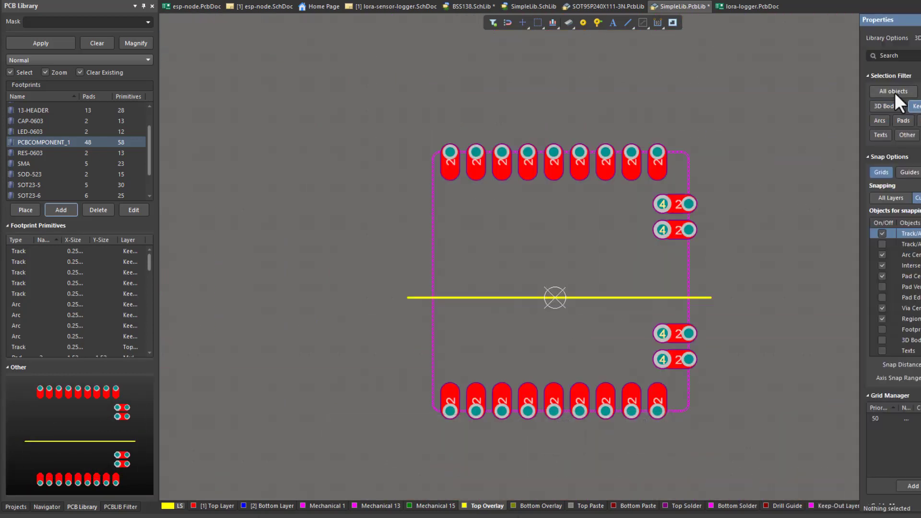
# - Limit the selection filter to keepouts and pads, then move the pads and outline so they are vertically centred on the horizontal guide line
pyautogui.click(905, 126)
pyautogui.moveTo(749, 307); pyautogui.dragTo(694, 206, button='right')
pyautogui.keyDown('ctrl'); pyautogui.scroll(-3, 691, 200); pyautogui.keyUp('ctrl')
pyautogui.moveTo(714, 303); pyautogui.dragTo(457, 32)
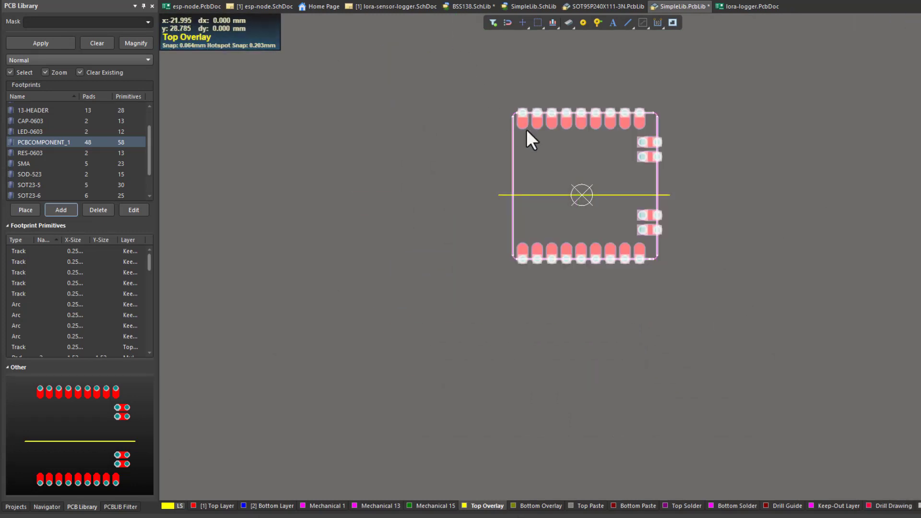
pyautogui.keyDown('ctrl'); pyautogui.scroll(3, 528, 134); pyautogui.keyUp('ctrl')
pyautogui.moveTo(689, 124)
pyautogui.mouseDown()
pyautogui.moveTo(689, 139)
pyautogui.moveTo(699, 140)
pyautogui.mouseUp()
pyautogui.moveTo(906, 311); pyautogui.dragTo(889, 303)
pyautogui.keyDown('ctrl'); pyautogui.scroll(-2, 851, 188); pyautogui.keyUp('ctrl')
pyautogui.moveTo(851, 188); pyautogui.dragTo(721, 144, button='right')
pyautogui.moveTo(747, 191); pyautogui.dragTo(748, 206)
pyautogui.click(767, 187)
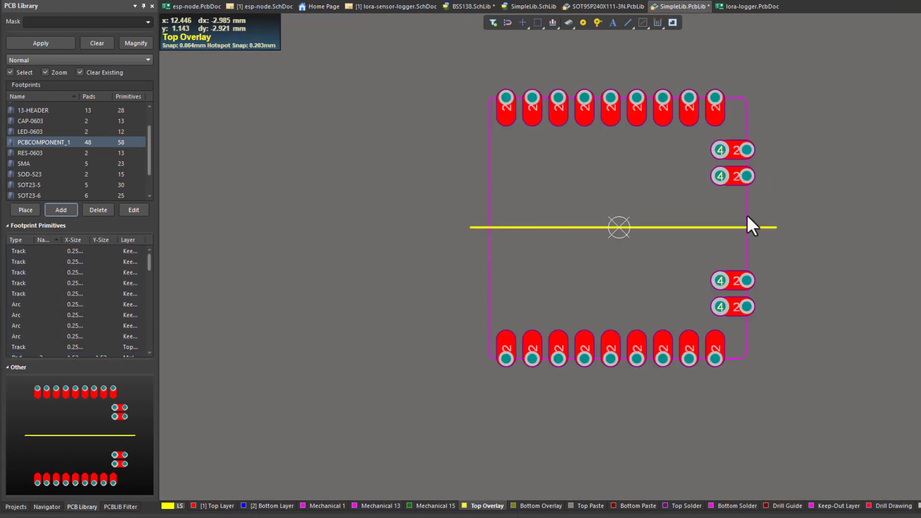
pyautogui.moveTo(746, 215); pyautogui.dragTo(769, 323, button='right')
pyautogui.click(771, 307)
# - Draw a short vertical keepout track at the middle of the outline's upper edge as a centring mark
pyautogui.keyDown('ctrl'); pyautogui.scroll(4, 805, 336); pyautogui.keyUp('ctrl')
pyautogui.press('p')
pyautogui.press('k')
pyautogui.press('t')
pyautogui.keyDown('ctrl'); pyautogui.scroll(-4, 697, 336); pyautogui.keyUp('ctrl')
pyautogui.keyDown('ctrl'); pyautogui.scroll(5, 557, 197); pyautogui.keyUp('ctrl')
pyautogui.click(616, 239)
pyautogui.click(614, 116)
pyautogui.rightClick(614, 116)
pyautogui.keyDown('ctrl'); pyautogui.scroll(-5, 642, 86); pyautogui.keyUp('ctrl')
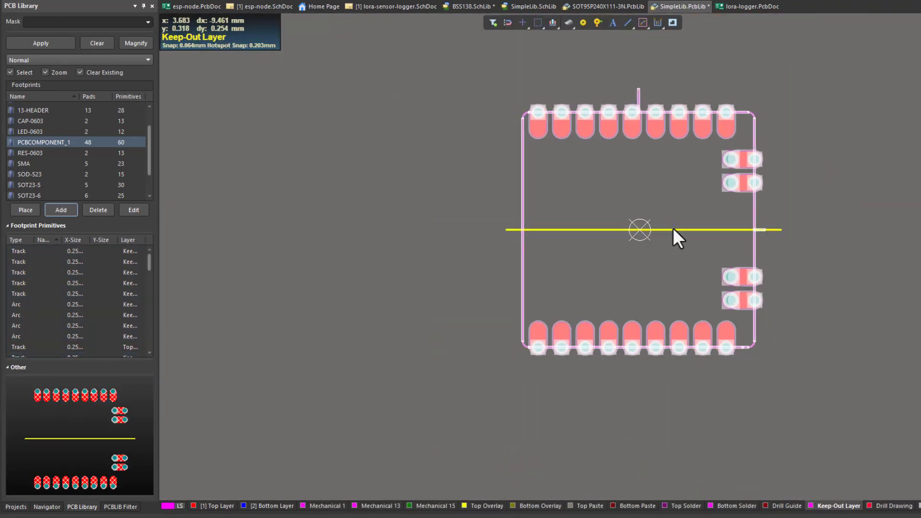
# - Draw a vertical guide line on Top Overlay from the footprint origin up past the outline's upper edge
pyautogui.click(648, 229)
pyautogui.keyDown('ctrl'); pyautogui.scroll(6, 648, 229); pyautogui.keyUp('ctrl')
pyautogui.press('p')
pyautogui.press('l')
pyautogui.click(600, 241)
pyautogui.keyDown('ctrl'); pyautogui.scroll(-5, 600, 241); pyautogui.keyUp('ctrl')
pyautogui.click(601, 168)
pyautogui.rightClick(600, 168)
pyautogui.keyDown('ctrl'); pyautogui.scroll(-3, 600, 168); pyautogui.keyUp('ctrl')
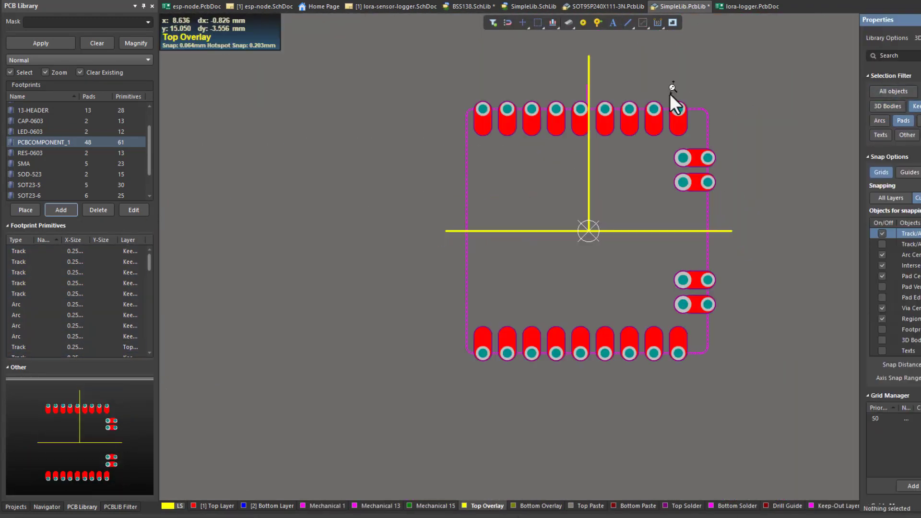
# - Select the pads and board outline and centre them horizontally on the vertical guide line
pyautogui.moveTo(453, 79); pyautogui.dragTo(729, 374)
pyautogui.keyDown('ctrl'); pyautogui.scroll(3, 603, 283); pyautogui.keyUp('ctrl')
pyautogui.moveTo(603, 283); pyautogui.dragTo(605, 283)
pyautogui.click(678, 306)
pyautogui.moveTo(678, 306); pyautogui.dragTo(606, 223, button='right')
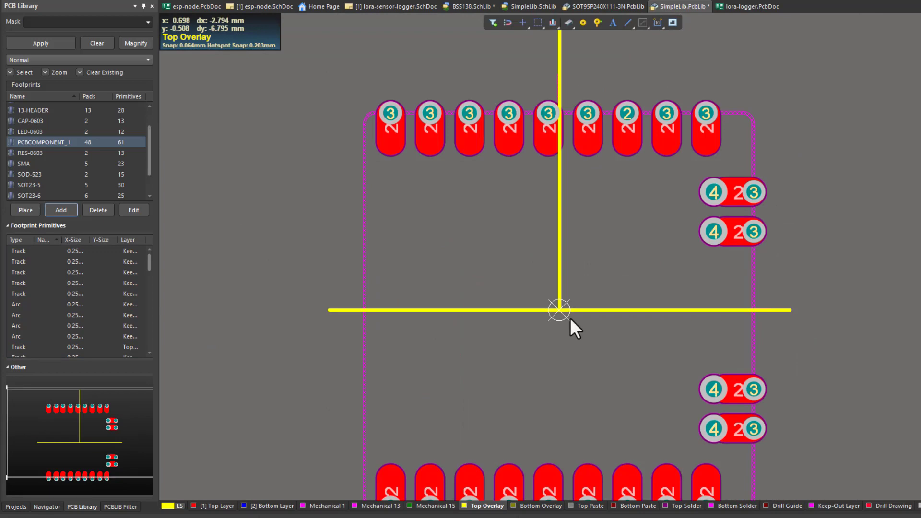
pyautogui.keyDown('ctrl'); pyautogui.scroll(-1, 560, 309); pyautogui.keyUp('ctrl')
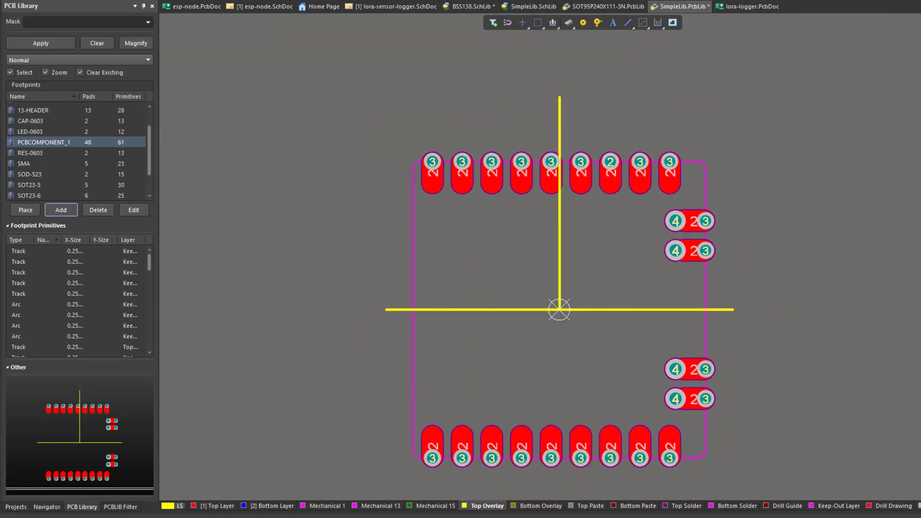
# - Enable all objects in the selection filter and delete the guide lines from the footprint
pyautogui.press('F11')
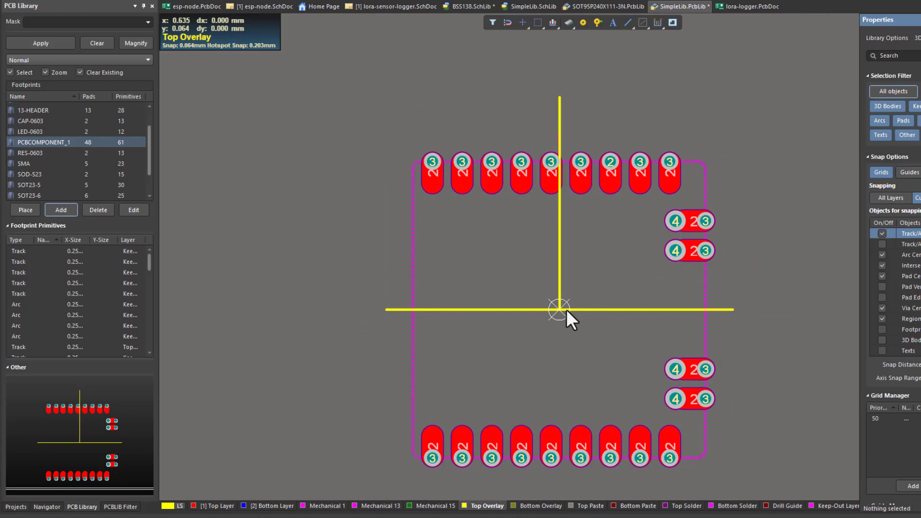
pyautogui.click(566, 309)
pyautogui.press('Delete')
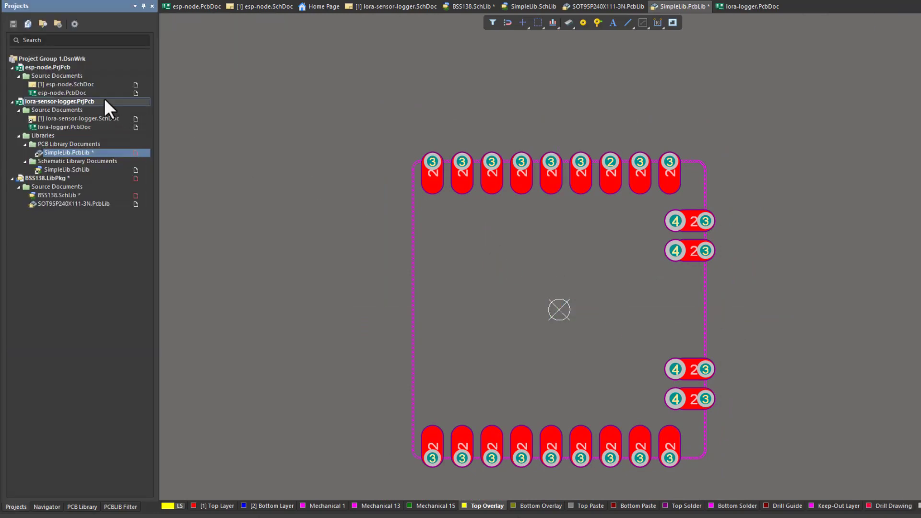
# - Open esp-node.PcbDoc and export the board as a STEP 3D model
pyautogui.click(89, 93)
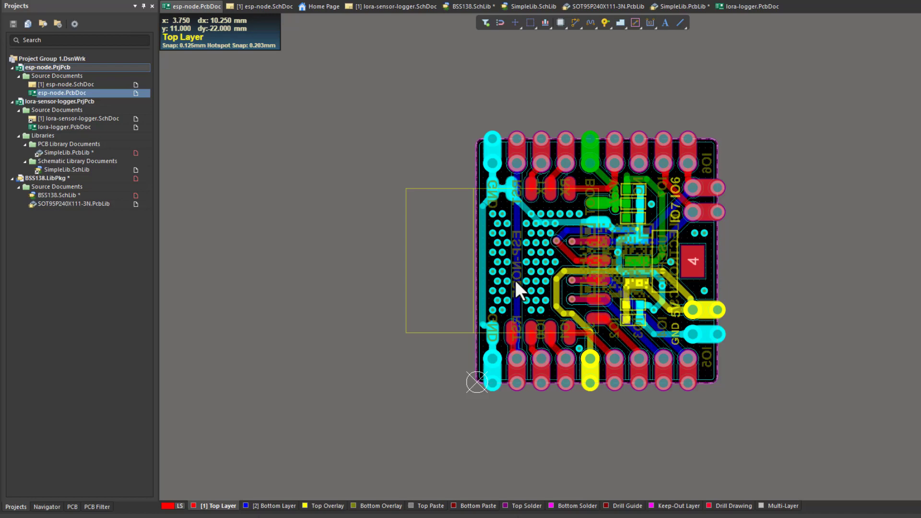
pyautogui.keyDown('ctrl'); pyautogui.scroll(3, 515, 283); pyautogui.keyUp('ctrl')
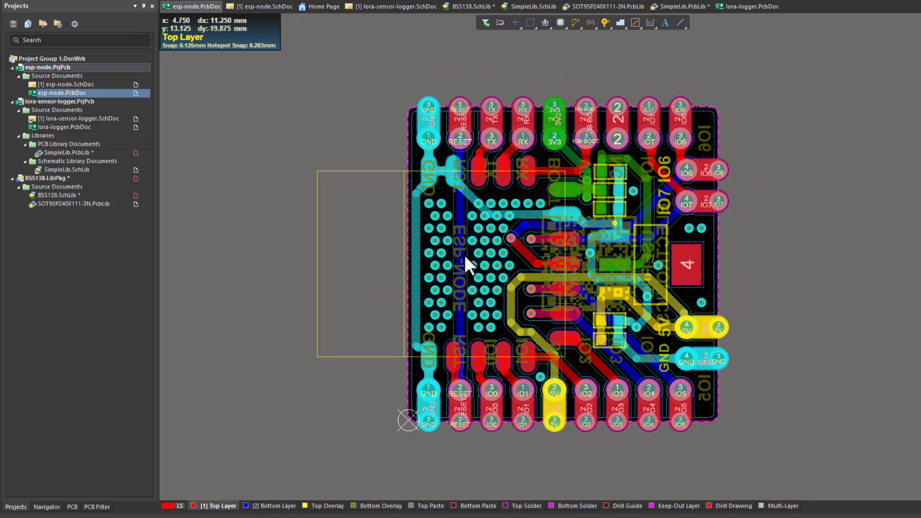
pyautogui.click(10, 6)
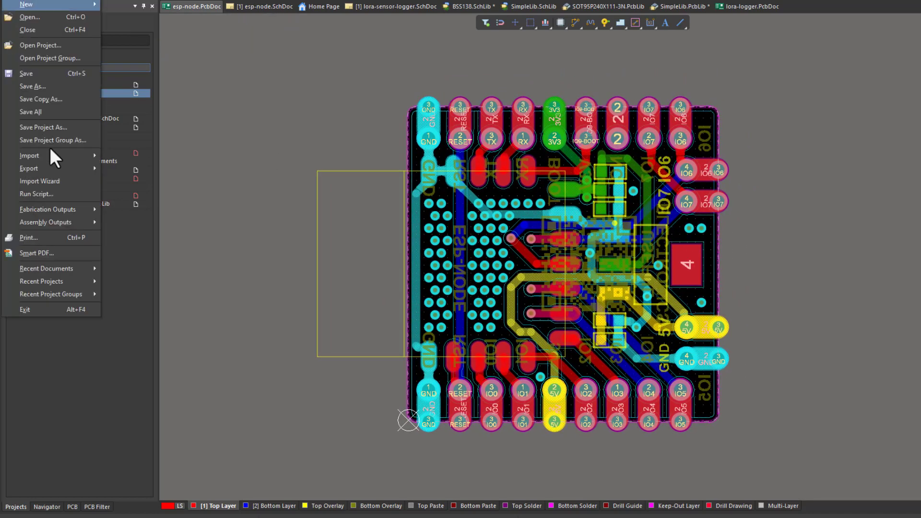
pyautogui.moveTo(56, 169)
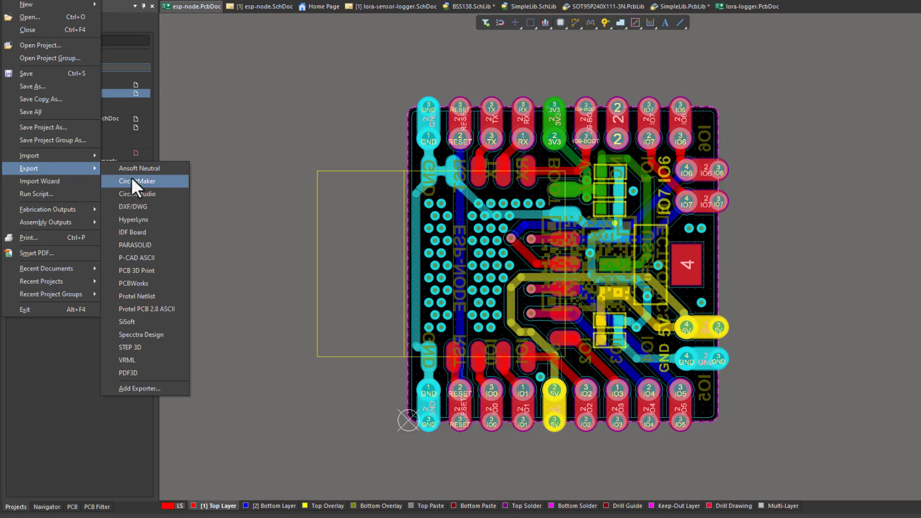
pyautogui.click(160, 347)
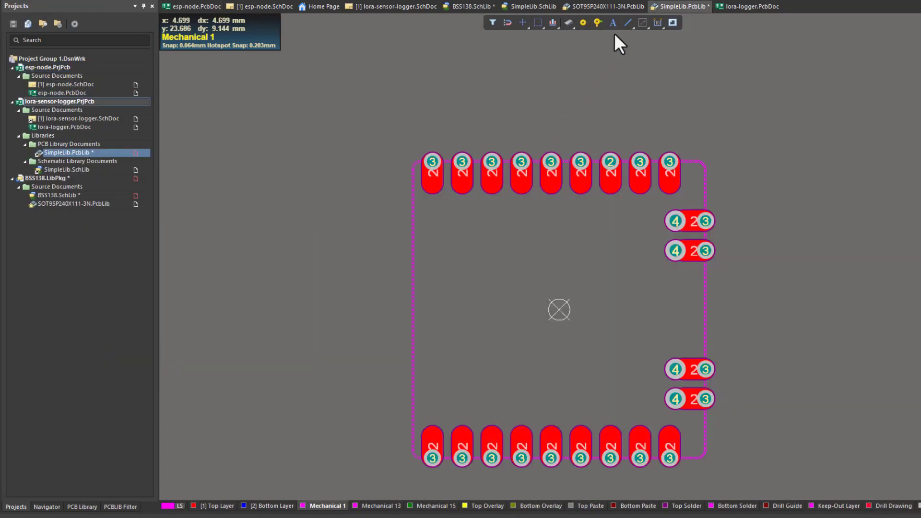
# - Place esp-node.step as a 3D body in the new footprint, anchored at the outline's lower-left corner
pyautogui.click(570, 22)
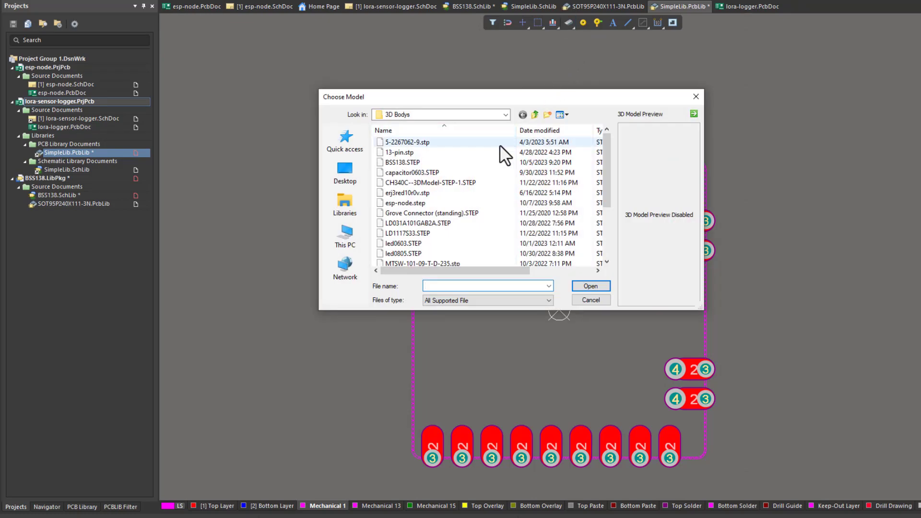
pyautogui.doubleClick(436, 203)
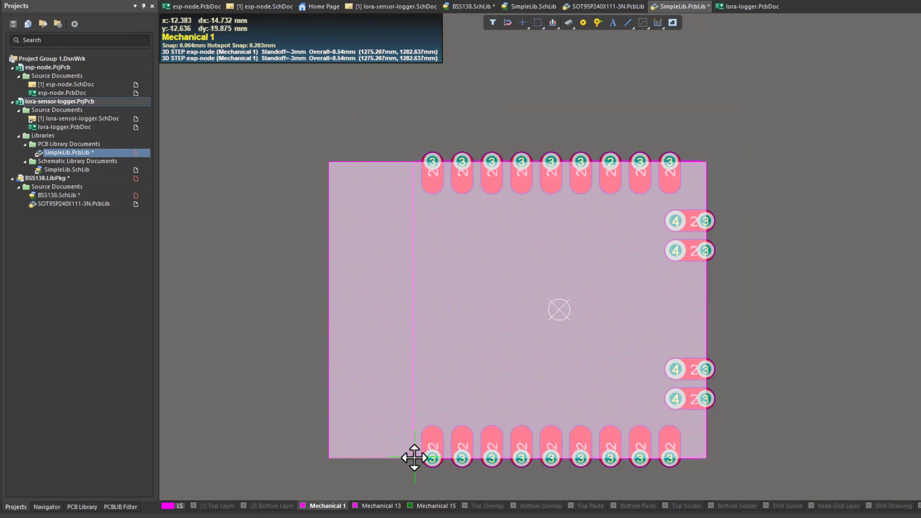
pyautogui.click(414, 458)
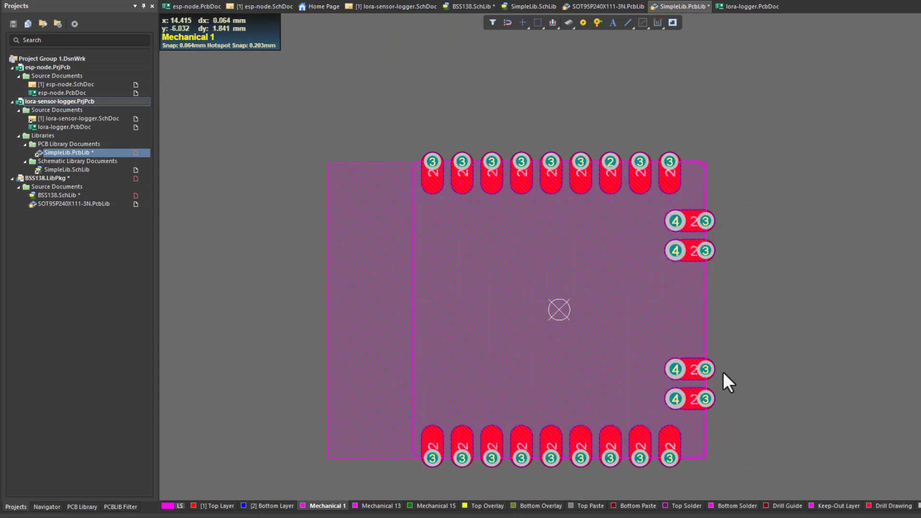
# - Check the esp-node 3D body's fit in 3D and adjust its position against the pads and outline in 2D
pyautogui.press('3')
pyautogui.keyDown('ctrl'); pyautogui.scroll(1, 688, 256); pyautogui.keyUp('ctrl')
pyautogui.moveTo(705, 226); pyautogui.dragTo(767, 212, button='right')
pyautogui.keyDown('ctrl'); pyautogui.scroll(-3, 734, 197); pyautogui.keyUp('ctrl')
pyautogui.moveTo(707, 249); pyautogui.dragTo(609, 355, button='right')
pyautogui.press('2')
pyautogui.moveTo(748, 359); pyautogui.dragTo(467, 376, button='right')
pyautogui.moveTo(742, 231); pyautogui.dragTo(758, 363, button='right')
pyautogui.keyDown('ctrl'); pyautogui.scroll(-3, 738, 341); pyautogui.keyUp('ctrl')
pyautogui.moveTo(703, 223); pyautogui.dragTo(794, 368, button='right')
pyautogui.moveTo(682, 260); pyautogui.dragTo(746, 226, button='right')
pyautogui.moveTo(654, 281); pyautogui.dragTo(696, 119, button='right')
pyautogui.keyDown('ctrl'); pyautogui.scroll(3, 545, 319); pyautogui.keyUp('ctrl')
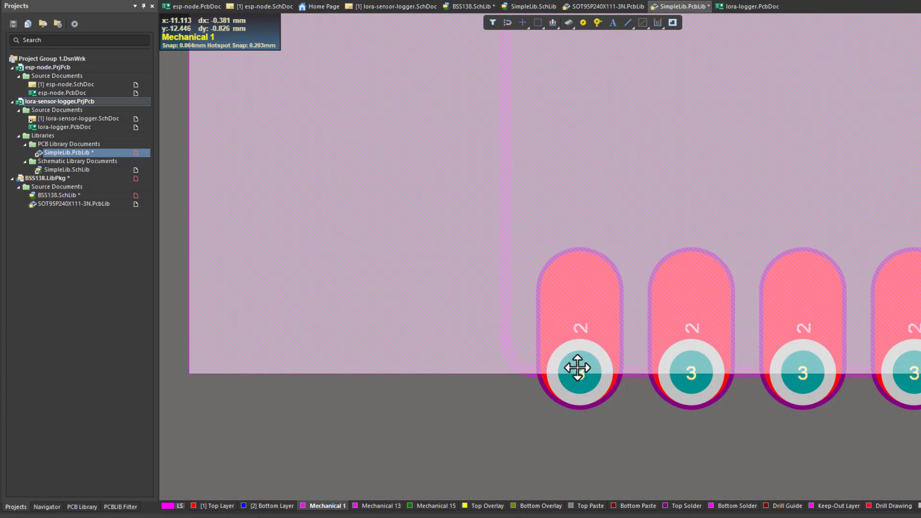
pyautogui.click(618, 379)
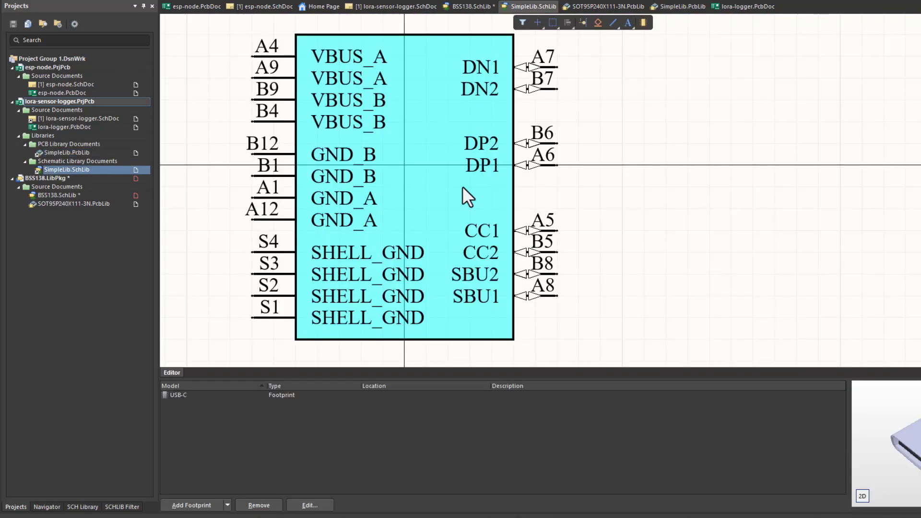
# - Add a new component named ESP-NODE to SimpleLib.SchLib
pyautogui.click(82, 507)
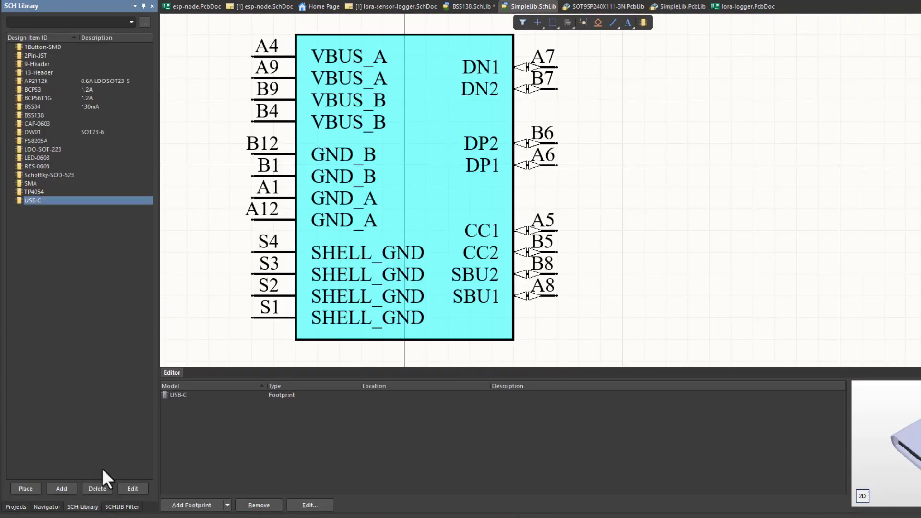
pyautogui.click(61, 489)
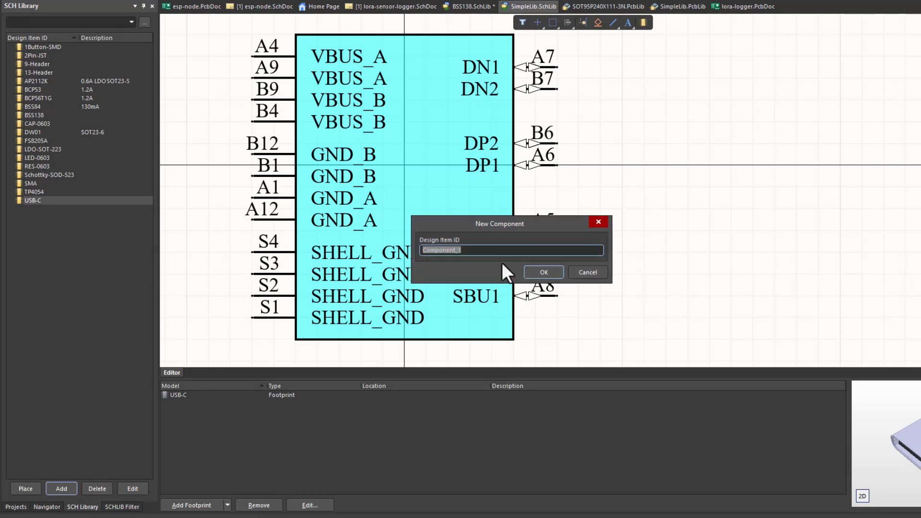
pyautogui.write('ESP-')
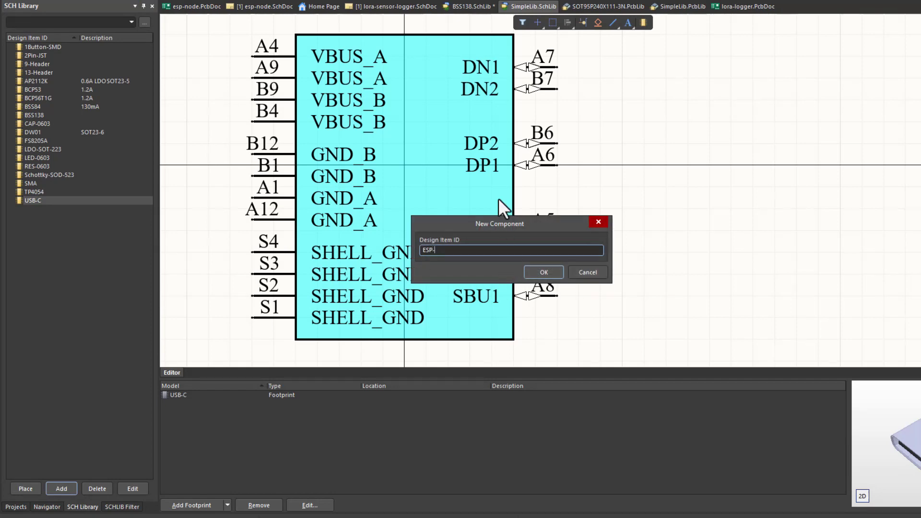
pyautogui.write('NODE')
pyautogui.press('Return')
pyautogui.moveTo(494, 147); pyautogui.dragTo(512, 204, button='right')
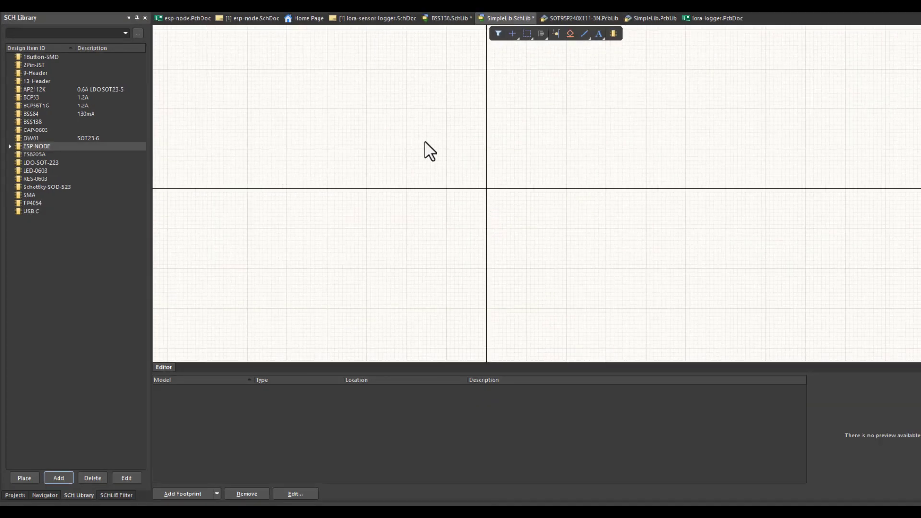
# - Draw a rectangle around the sheet origin as the ESP-NODE symbol body
pyautogui.click(94, 7)
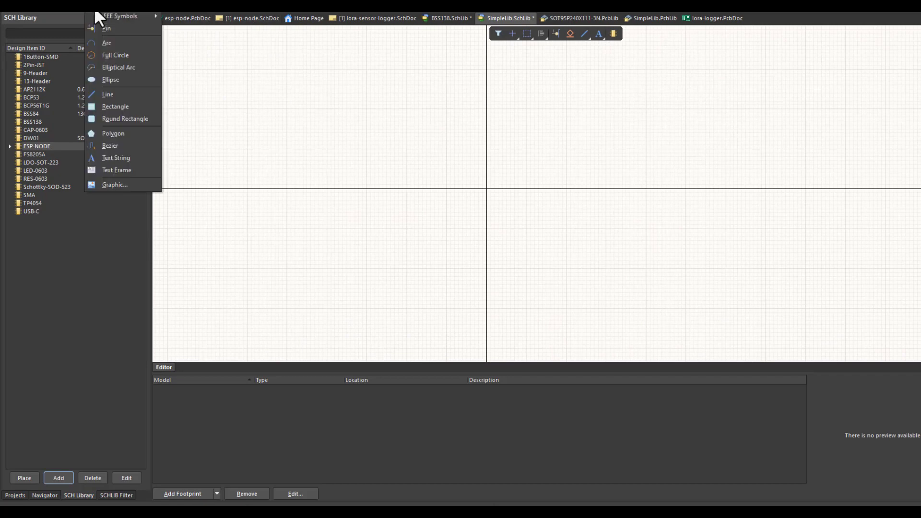
pyautogui.click(100, 6)
pyautogui.click(108, 5)
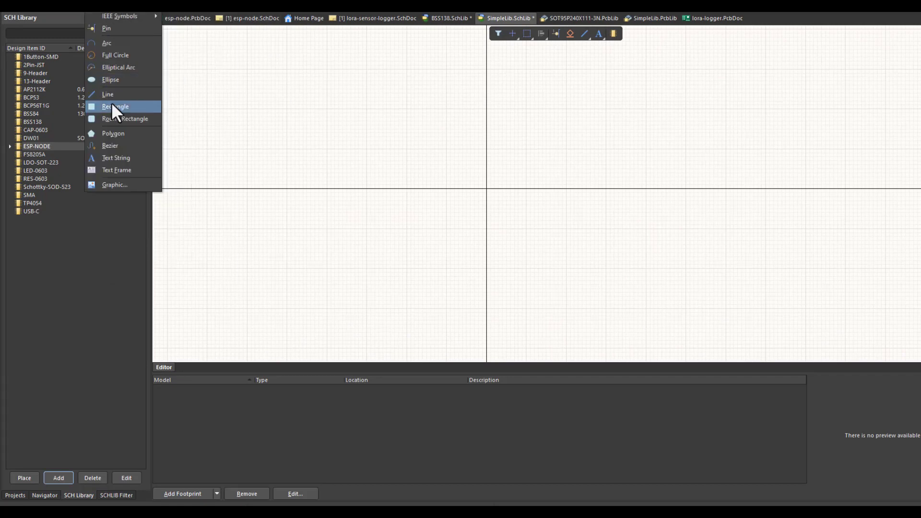
pyautogui.click(112, 105)
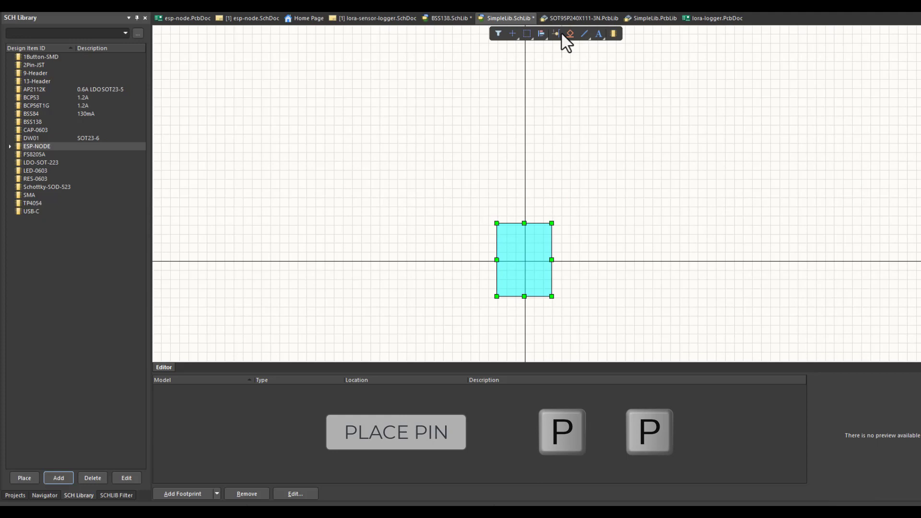
# - Place pins along the left edge of the ESP-NODE symbol body
pyautogui.click(40, 154)
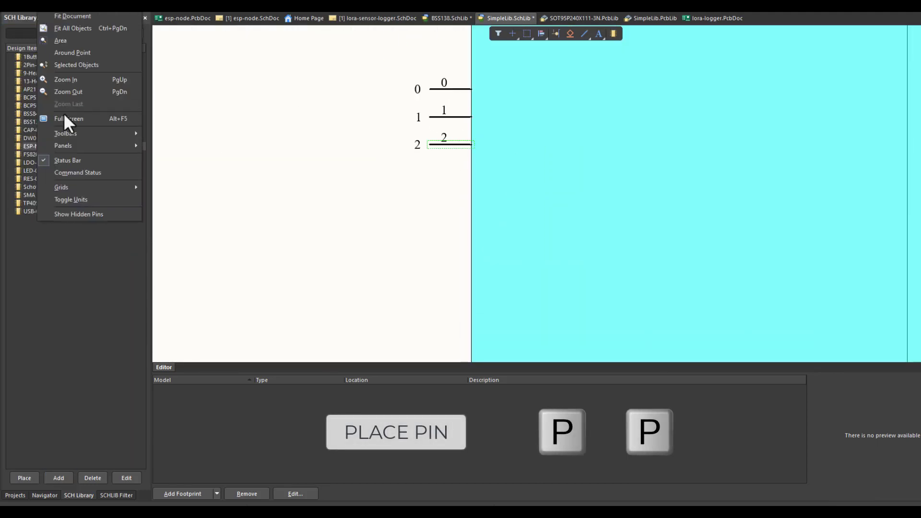
# - Open SimpleLib.PcbLib and rename the footprint PCBComponent_1 as ESP-NODE
pyautogui.click(68, 122)
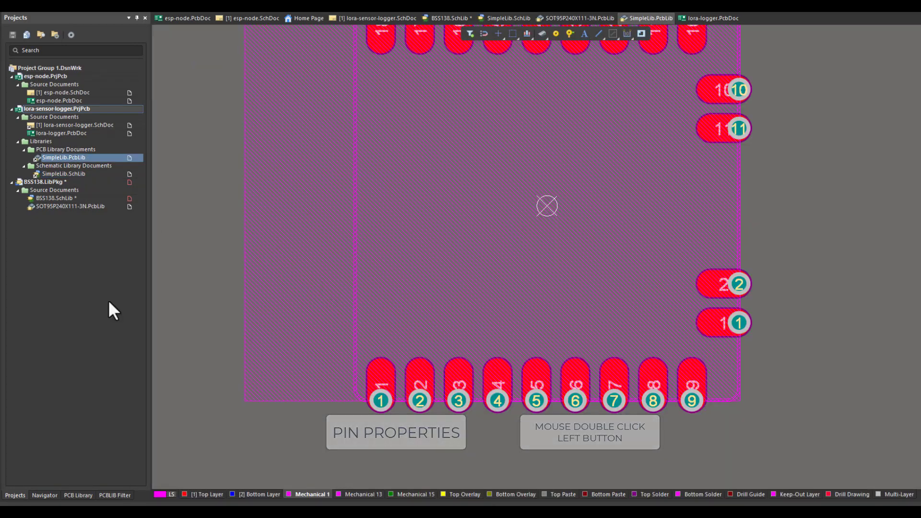
pyautogui.click(81, 497)
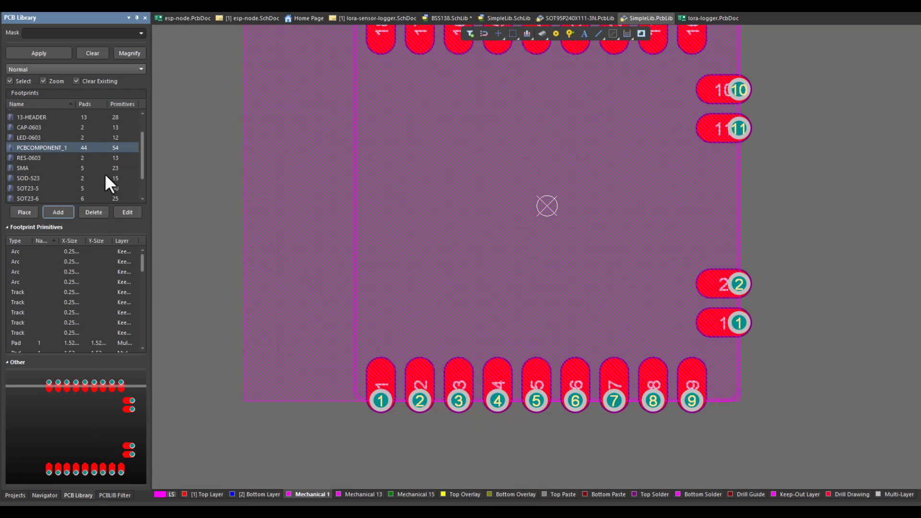
pyautogui.click(127, 214)
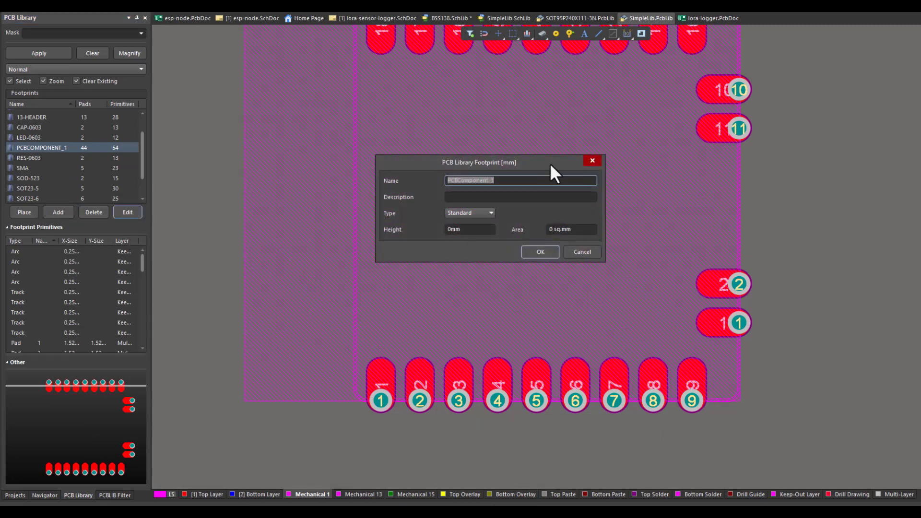
pyautogui.write('ESP-')
pyautogui.write('DE')
pyautogui.press('Return')
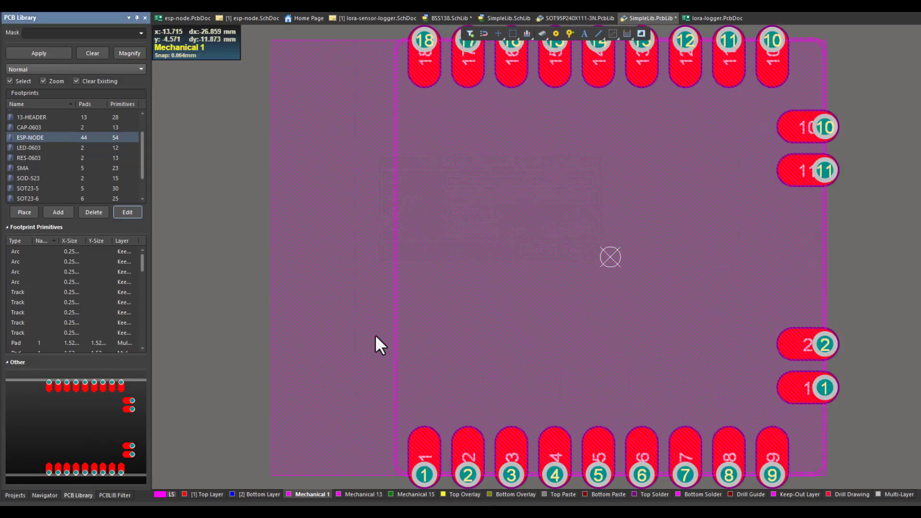
# - Return to SimpleLib.SchLib and attach the ESP-NODE footprint from SimpleLib.PcbLib to the ESP-NODE symbol
pyautogui.click(16, 495)
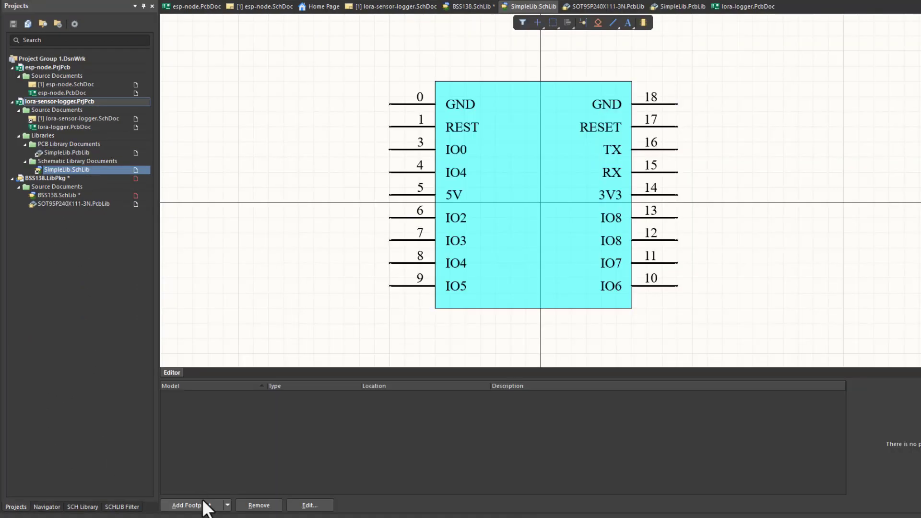
pyautogui.click(204, 504)
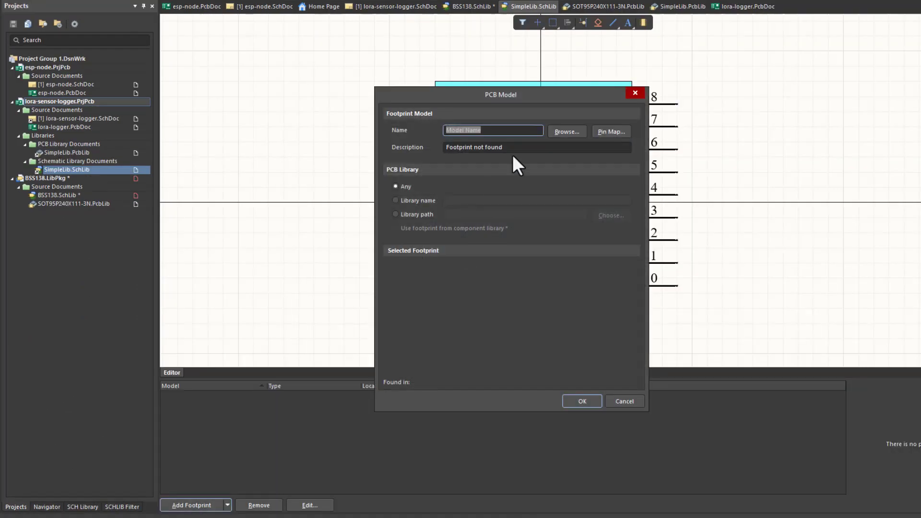
pyautogui.click(577, 131)
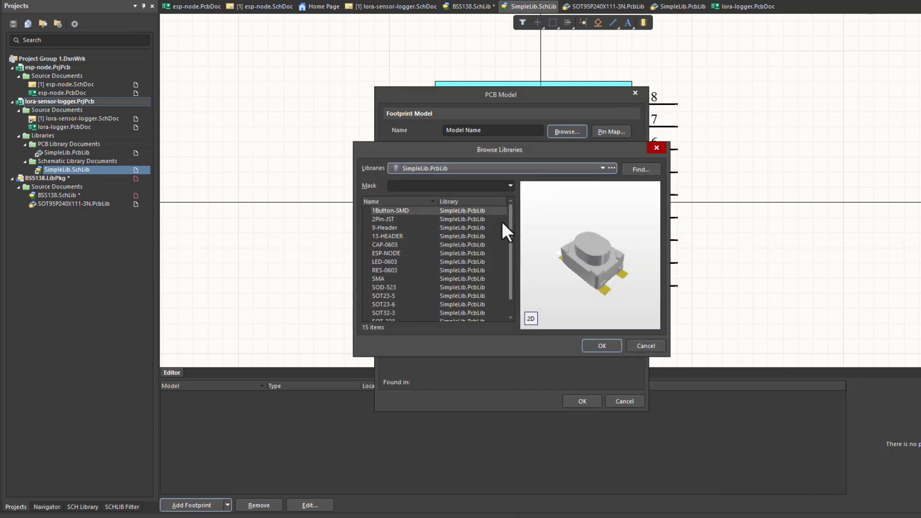
pyautogui.click(396, 253)
pyautogui.click(609, 343)
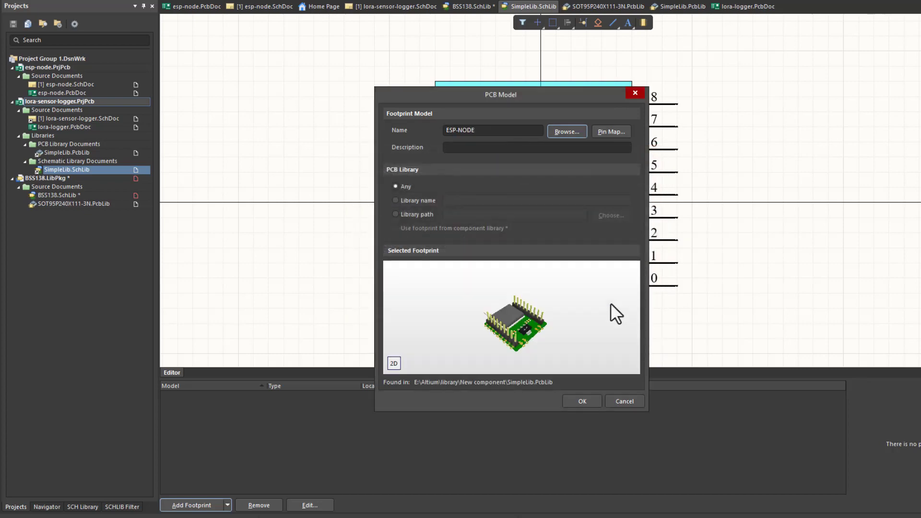
pyautogui.click(591, 404)
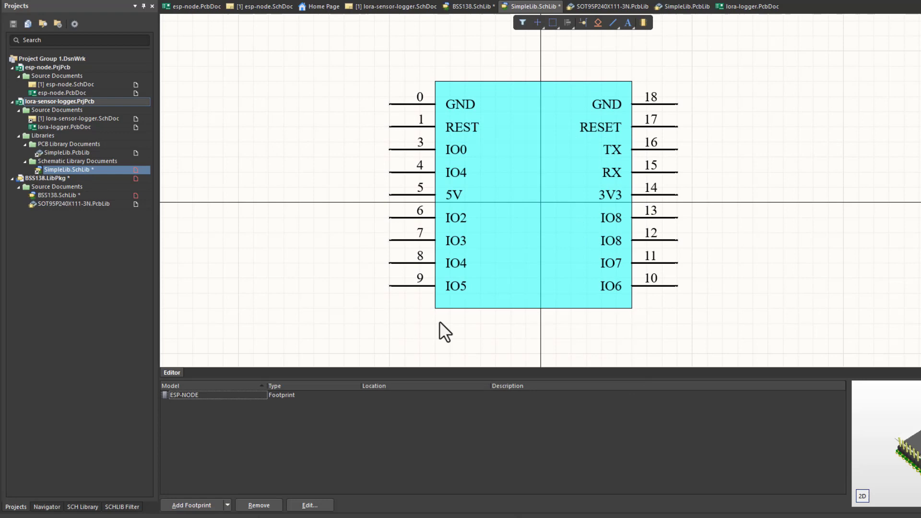
# - Move the whole ESP-NODE symbol so its body is centred on the sheet origin, and save the schematic library
pyautogui.keyDown('ctrl'); pyautogui.scroll(-3, 440, 293); pyautogui.keyUp('ctrl')
pyautogui.keyDown('ctrl'); pyautogui.scroll(3, 528, 302); pyautogui.keyUp('ctrl')
pyautogui.hotkey('ctrl', 'a')
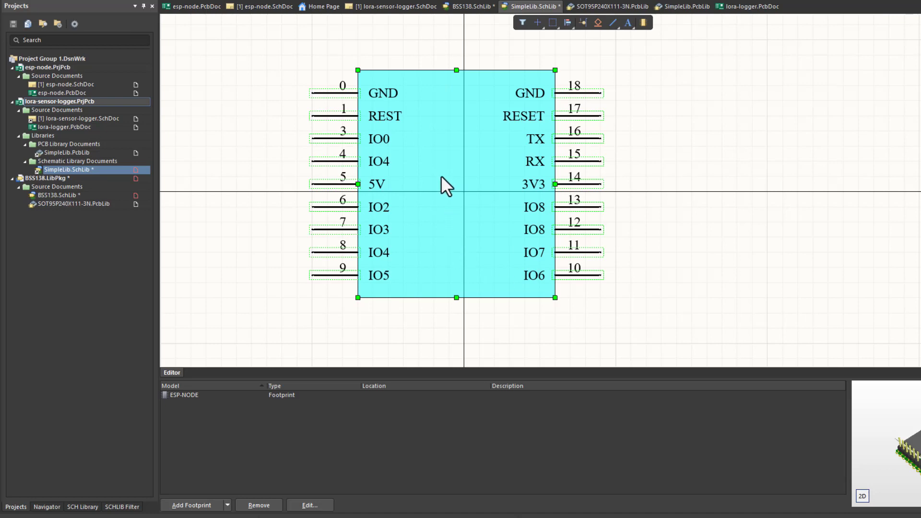
pyautogui.moveTo(444, 174); pyautogui.dragTo(320, 194)
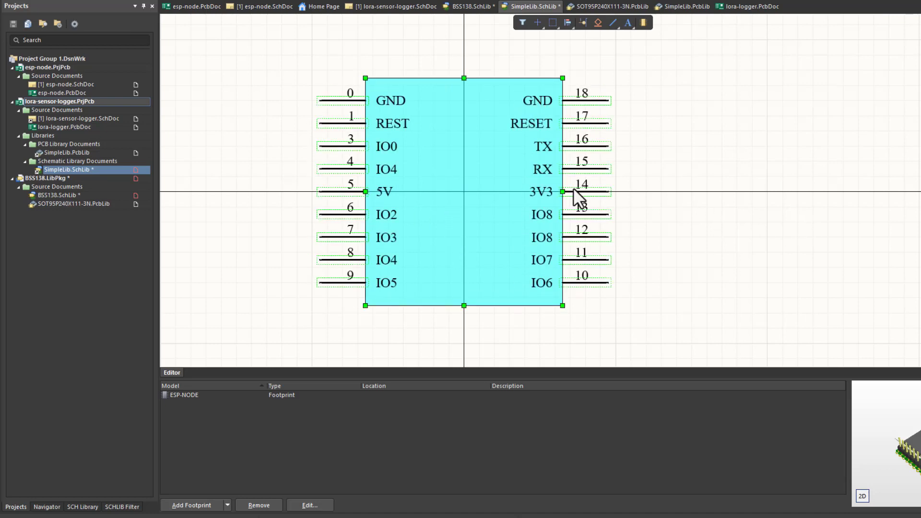
pyautogui.click(684, 217)
pyautogui.keyDown('ctrl'); pyautogui.scroll(-2, 667, 180); pyautogui.keyUp('ctrl')
pyautogui.moveTo(668, 182); pyautogui.dragTo(685, 239, button='right')
pyautogui.hotkey('ctrl', 's')
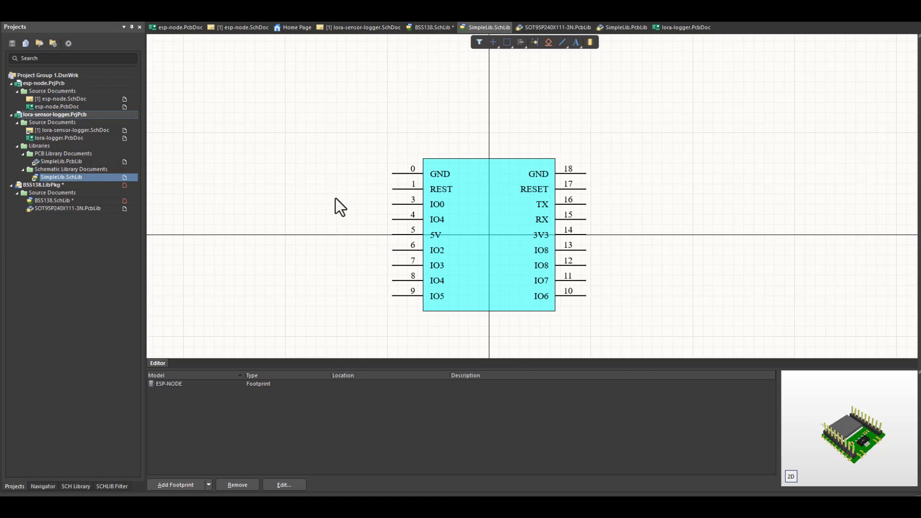
# - Open lora-sensor-logger.SchDoc and choose SimpleLib.SchLib as the library to place components from
pyautogui.doubleClick(63, 131)
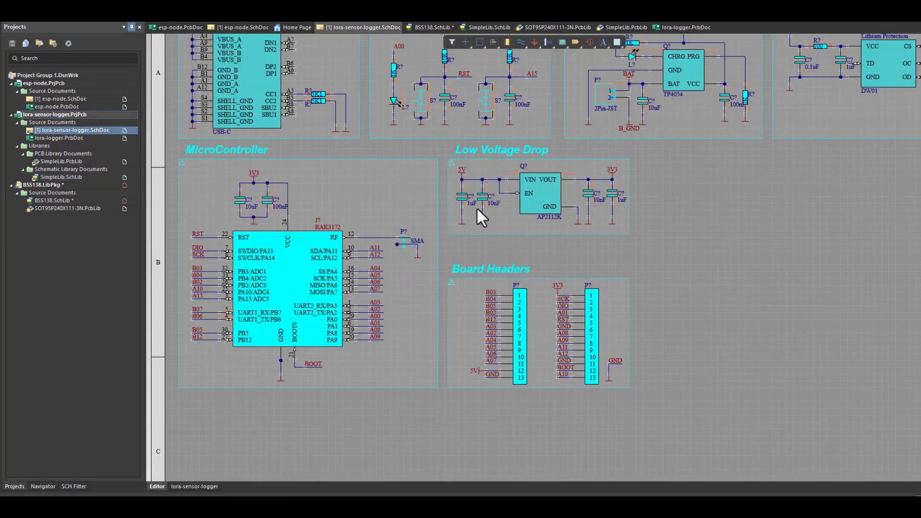
pyautogui.moveTo(725, 246); pyautogui.dragTo(710, 243, button='right')
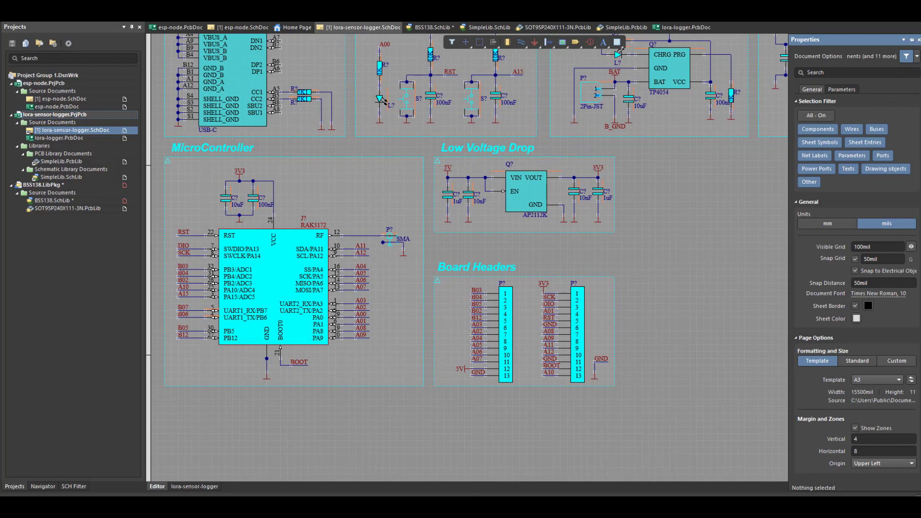
pyautogui.moveTo(919, 62)
pyautogui.click(846, 56)
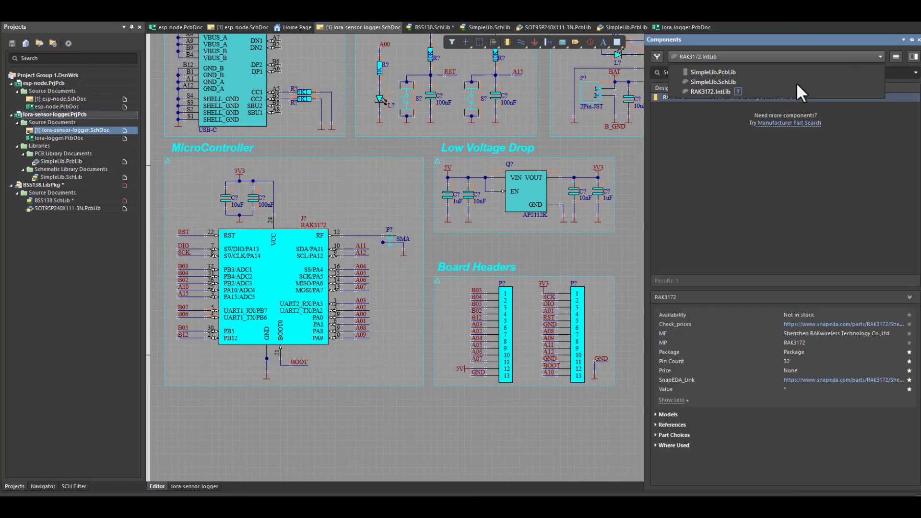
pyautogui.click(720, 81)
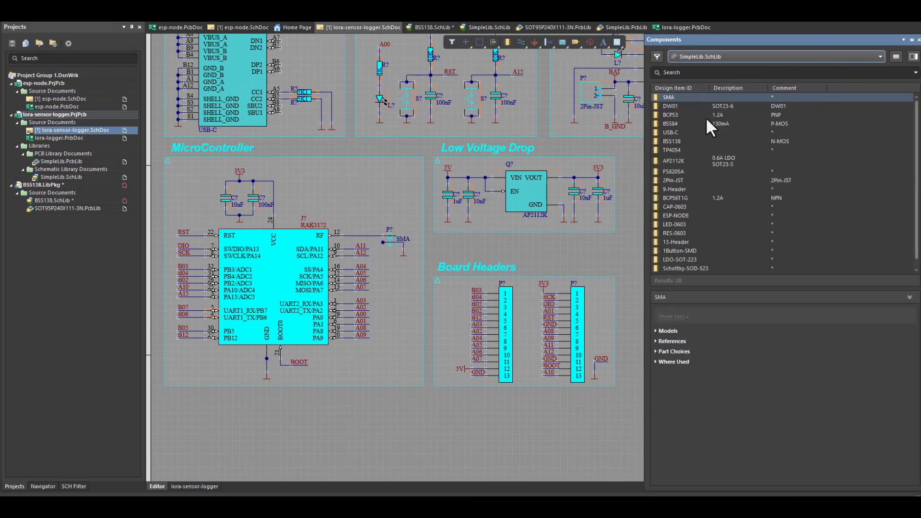
# - Place the ESP-NODE component on the schematic in the empty area below the Board Headers block
pyautogui.click(680, 216)
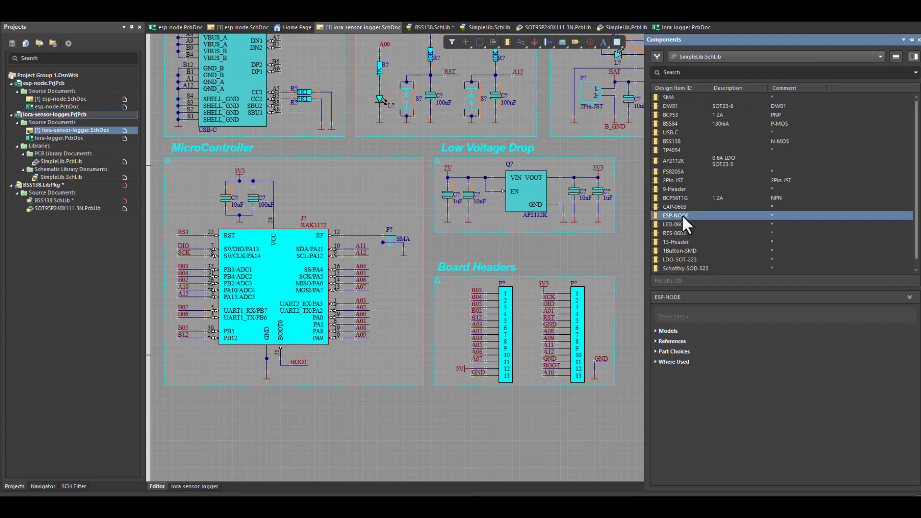
pyautogui.moveTo(681, 214); pyautogui.dragTo(543, 428)
pyautogui.moveTo(617, 339); pyautogui.dragTo(538, 220, button='right')
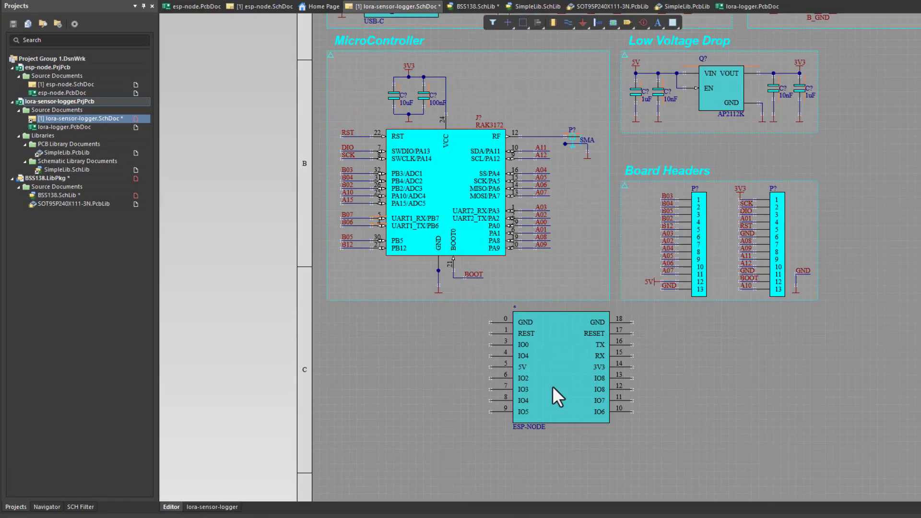
pyautogui.moveTo(555, 386); pyautogui.dragTo(567, 394)
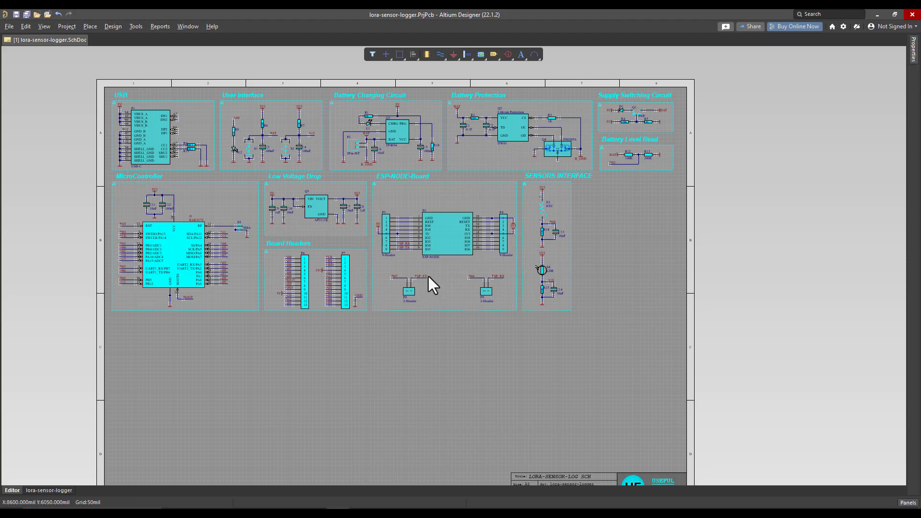
# - Examine the circuit blocks and title block of the lora-sensor-logger schematic sheet
pyautogui.keyDown('ctrl'); pyautogui.scroll(2, 428, 276); pyautogui.keyUp('ctrl')
pyautogui.keyDown('ctrl'); pyautogui.scroll(-3, 444, 286); pyautogui.keyUp('ctrl')
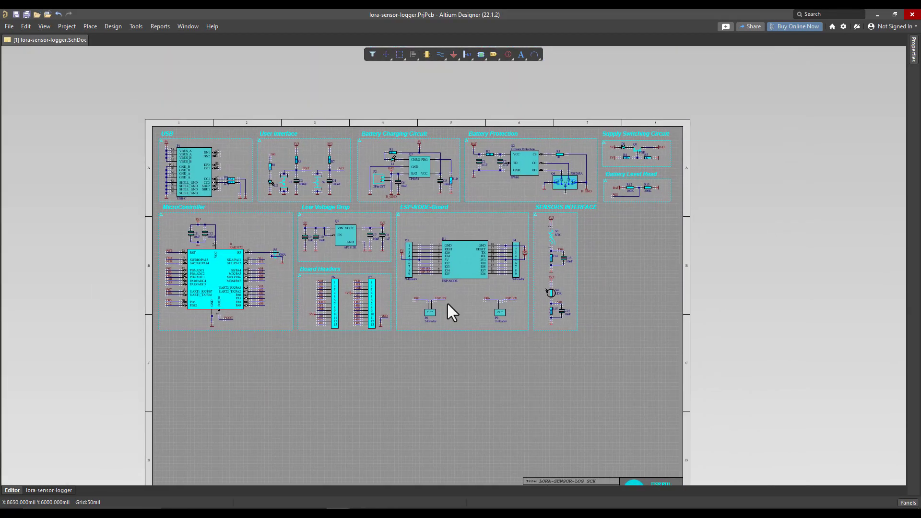
pyautogui.keyDown('ctrl'); pyautogui.scroll(3, 449, 304); pyautogui.keyUp('ctrl')
pyautogui.moveTo(449, 304); pyautogui.dragTo(449, 271, button='right')
pyautogui.keyDown('ctrl'); pyautogui.scroll(-1, 450, 274); pyautogui.keyUp('ctrl')
pyautogui.keyDown('ctrl'); pyautogui.scroll(-3, 450, 274); pyautogui.keyUp('ctrl')
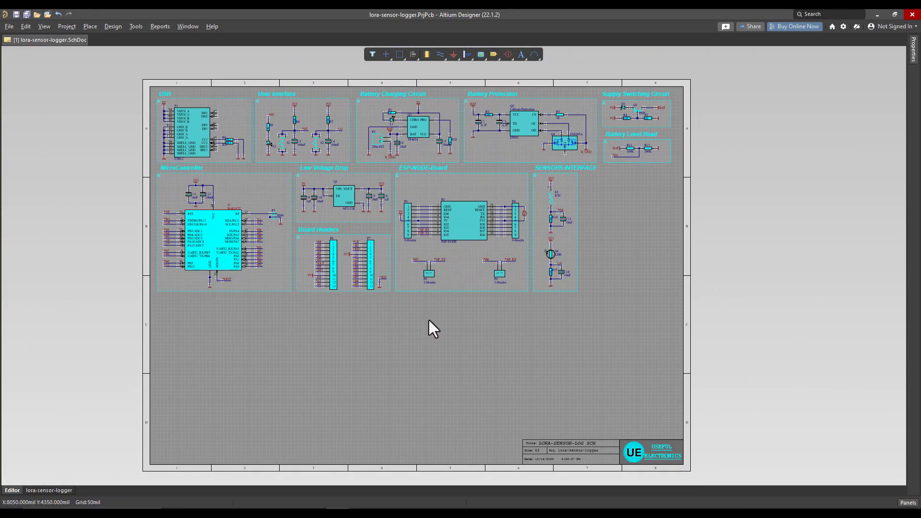
pyautogui.keyDown('ctrl'); pyautogui.scroll(2, 447, 332); pyautogui.keyUp('ctrl')
pyautogui.keyDown('ctrl'); pyautogui.scroll(-1, 447, 332); pyautogui.keyUp('ctrl')
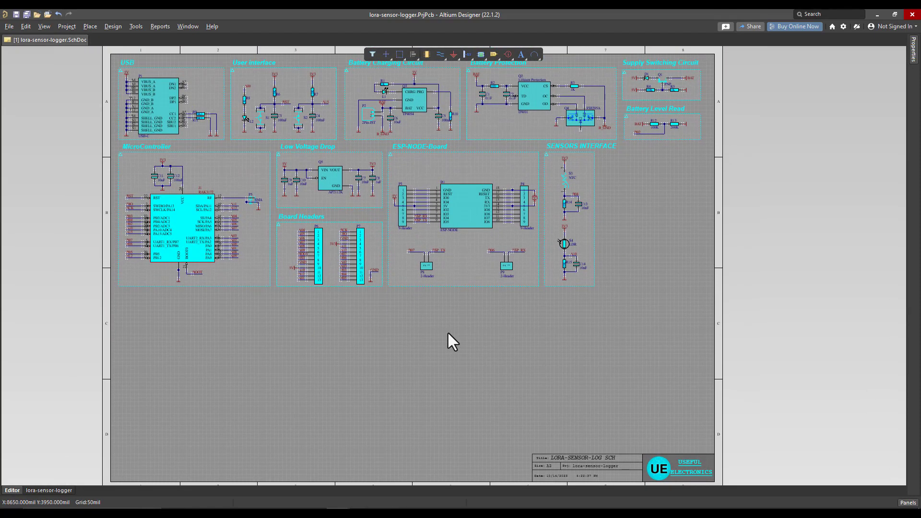
pyautogui.moveTo(447, 331); pyautogui.dragTo(442, 319, button='right')
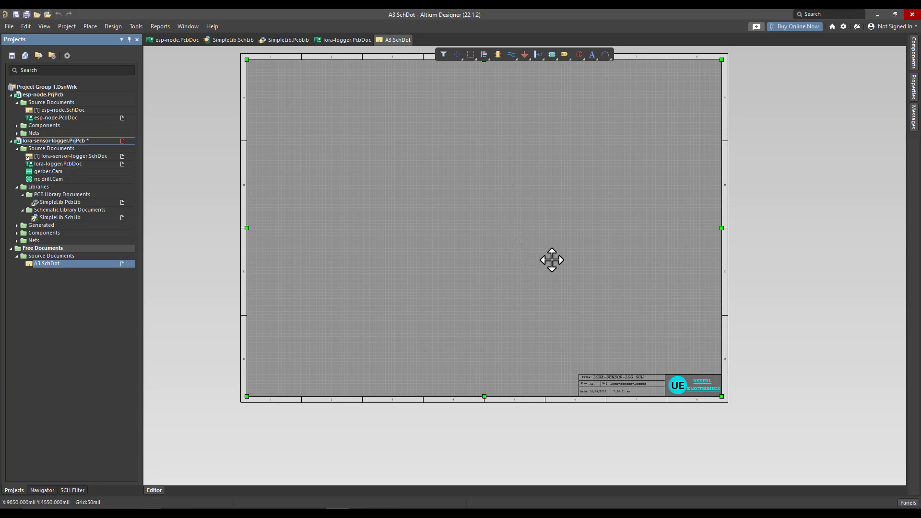
# - Inspect the title block and logo of the A3.SchDot sheet template
pyautogui.keyDown('ctrl'); pyautogui.scroll(1, 620, 309); pyautogui.keyUp('ctrl')
pyautogui.keyDown('ctrl'); pyautogui.scroll(2, 620, 309); pyautogui.keyUp('ctrl')
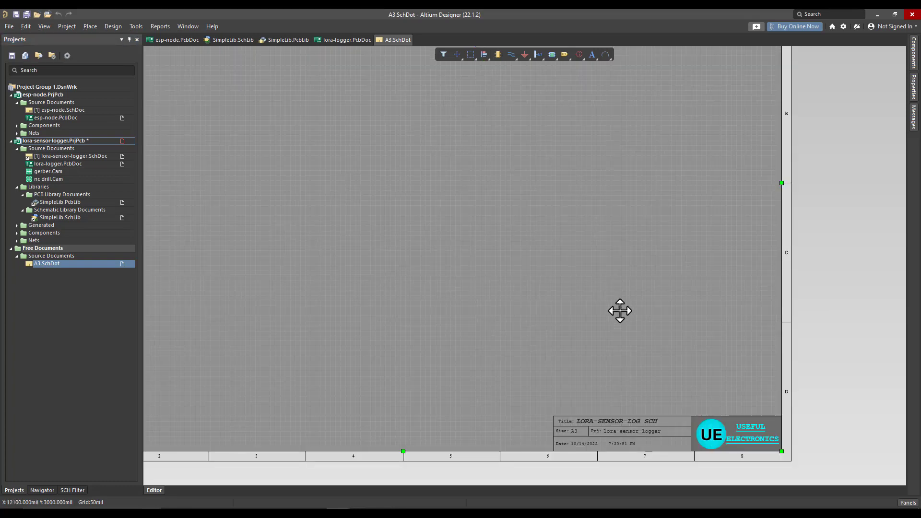
pyautogui.moveTo(619, 312); pyautogui.dragTo(642, 320, button='right')
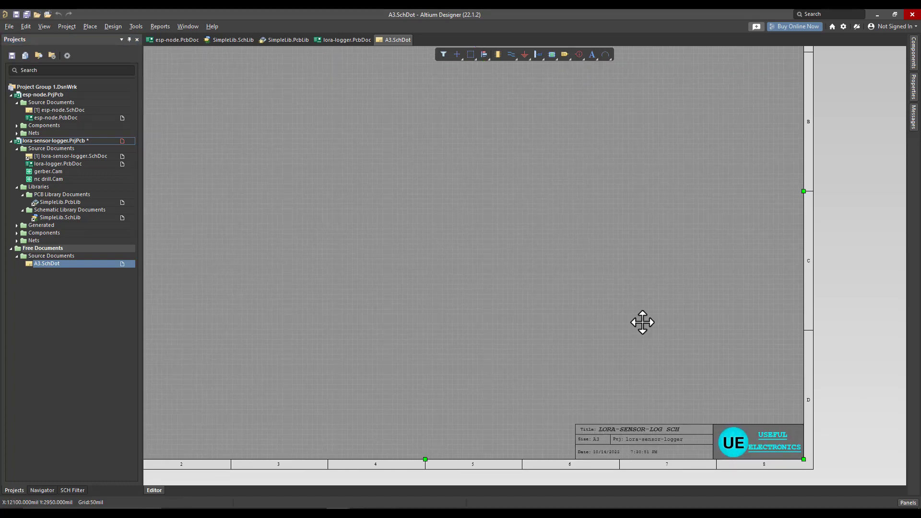
pyautogui.keyDown('ctrl'); pyautogui.scroll(-2, 641, 325); pyautogui.keyUp('ctrl')
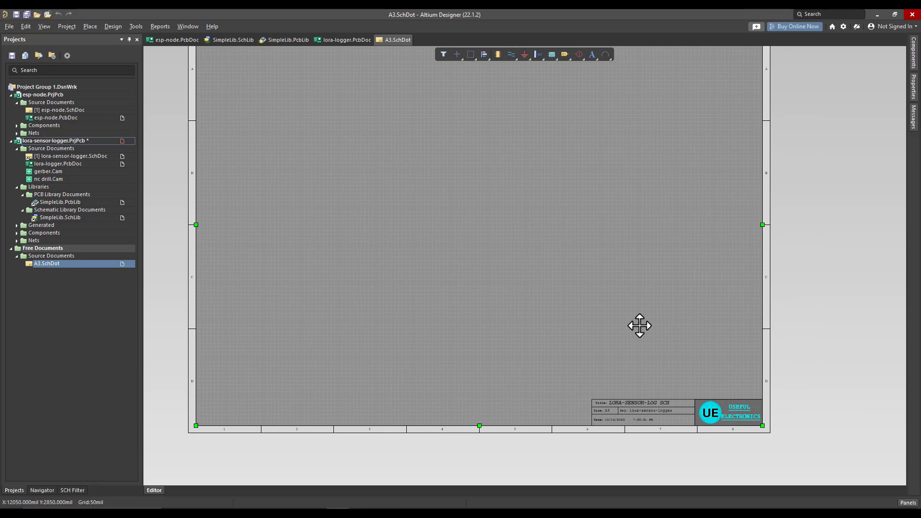
pyautogui.keyDown('ctrl'); pyautogui.scroll(2, 640, 326); pyautogui.keyUp('ctrl')
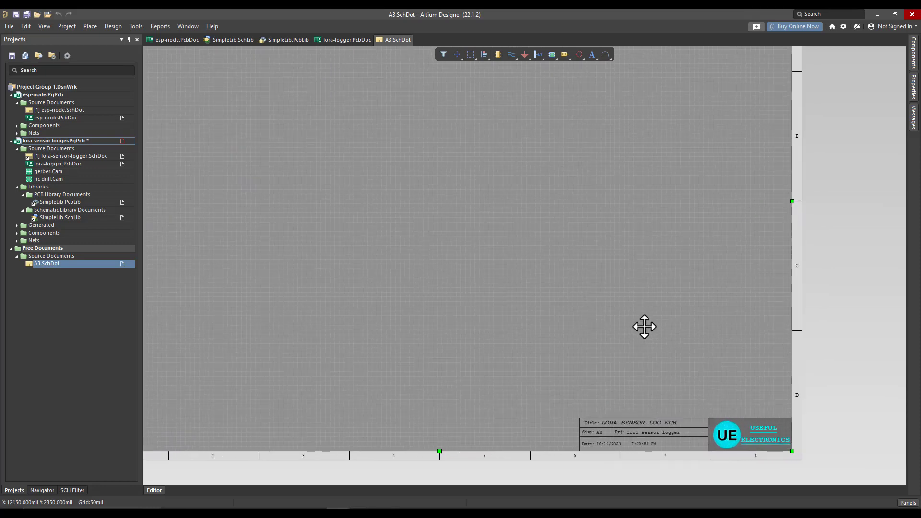